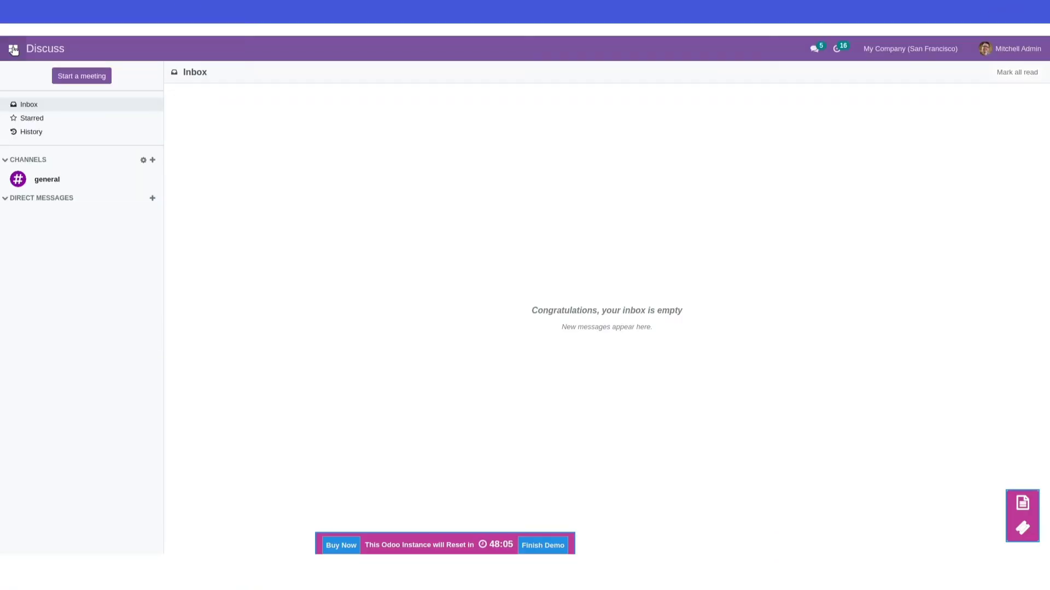
Step: Review the Website section of Settings for Electronics Site and save the settings
left_click(13, 49)
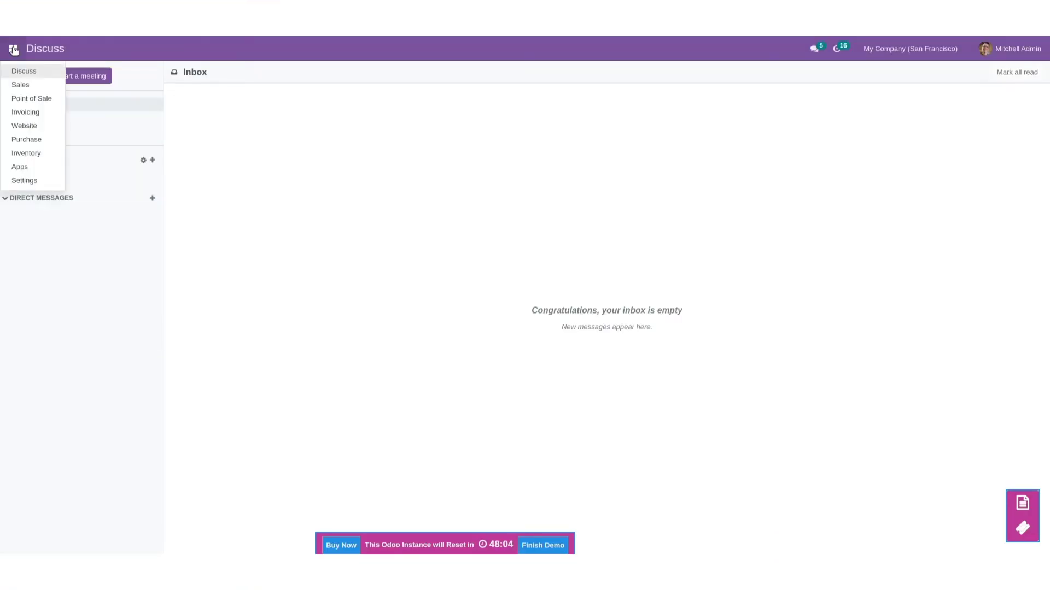
left_click(29, 183)
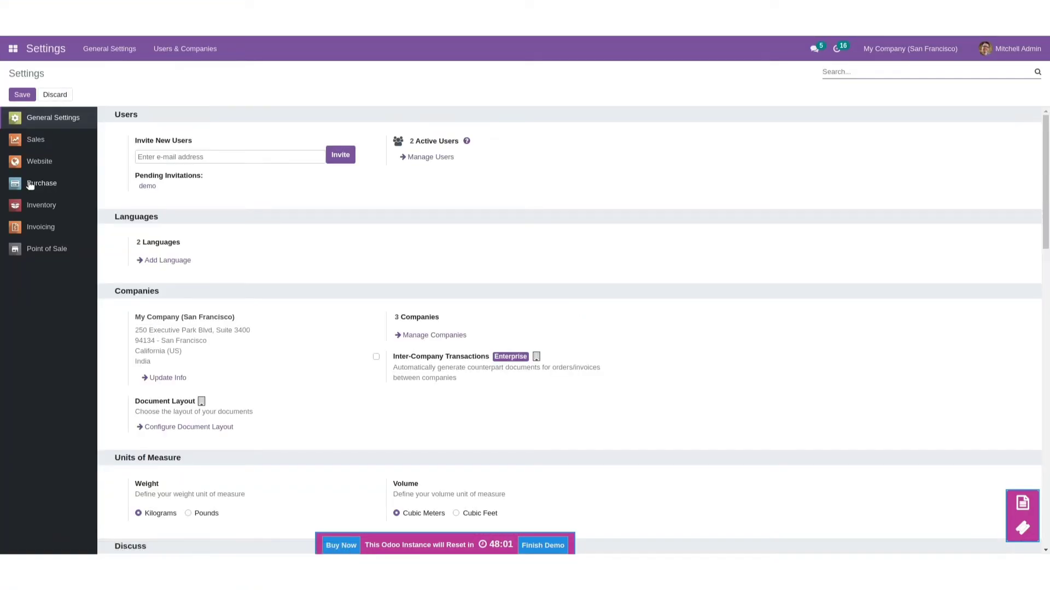
left_click(46, 168)
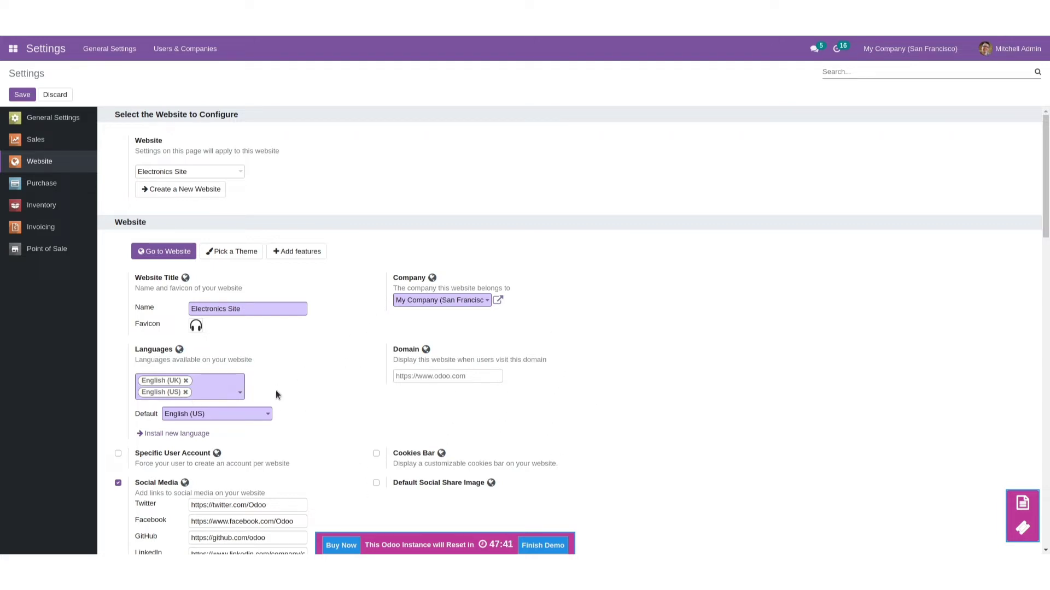
scroll(276, 391, "down", 2)
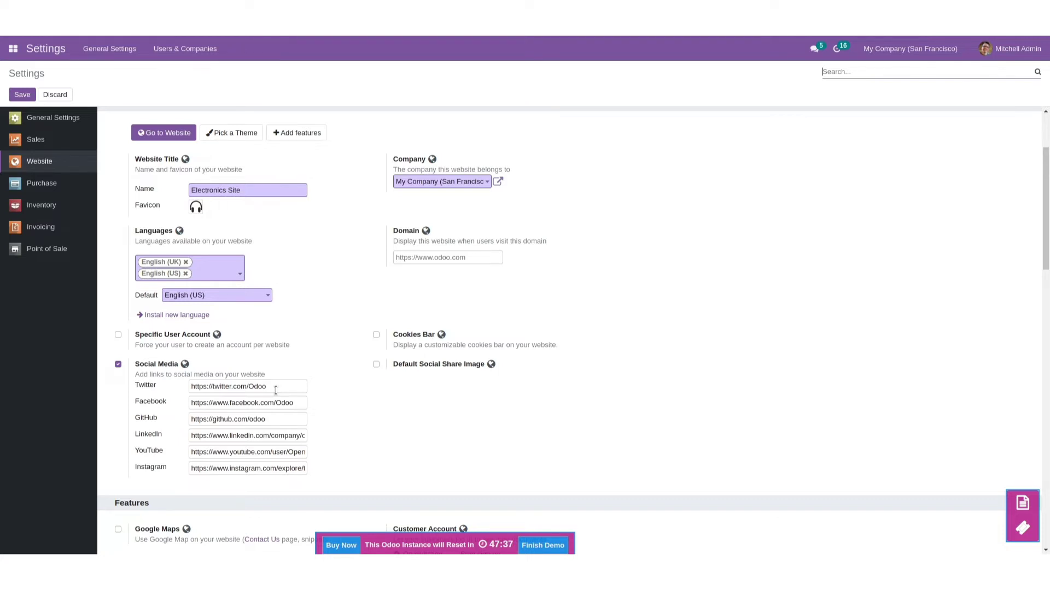
scroll(275, 391, "up", 2)
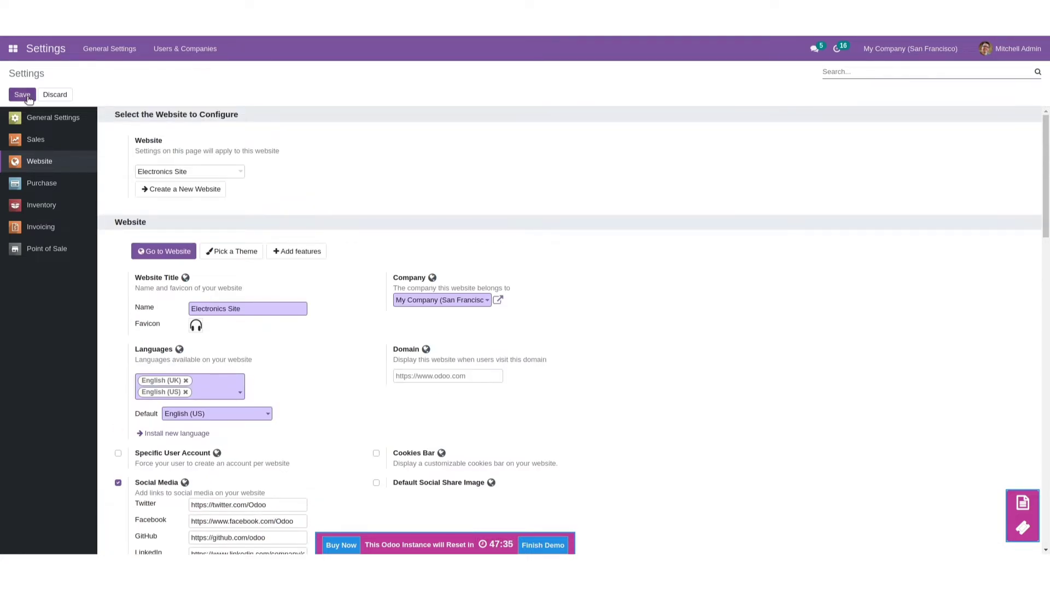
left_click(23, 95)
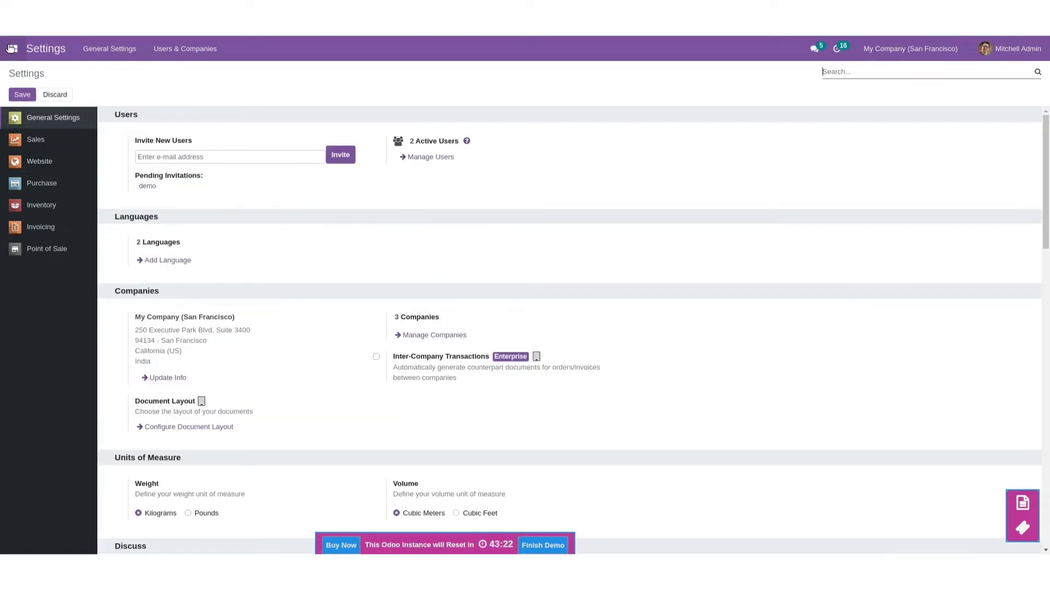
left_click(11, 49)
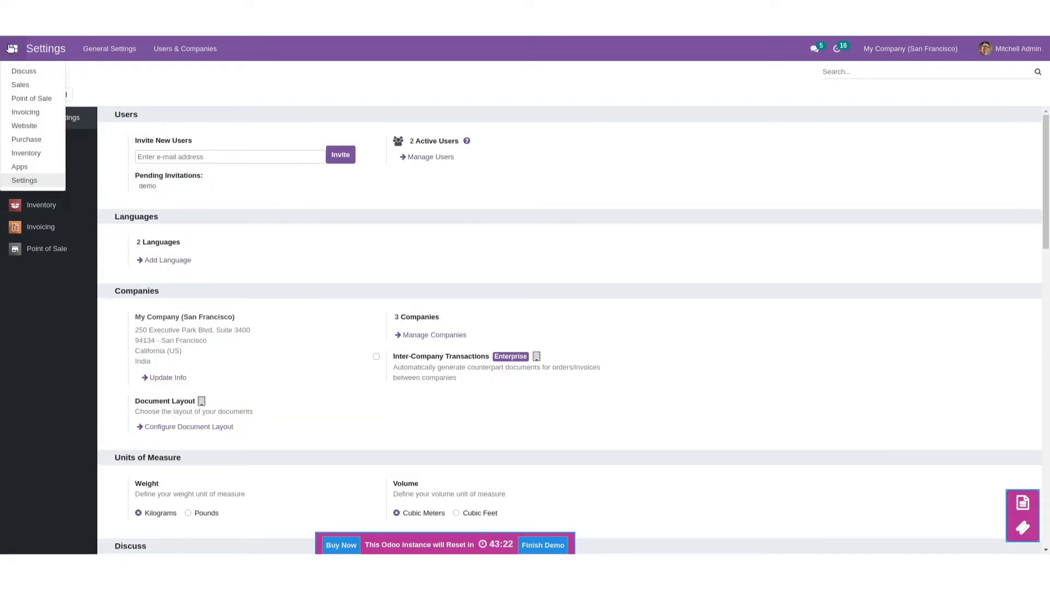
Step: List the configured websites under Website Configuration and select the Electronics Site record
left_click(43, 135)
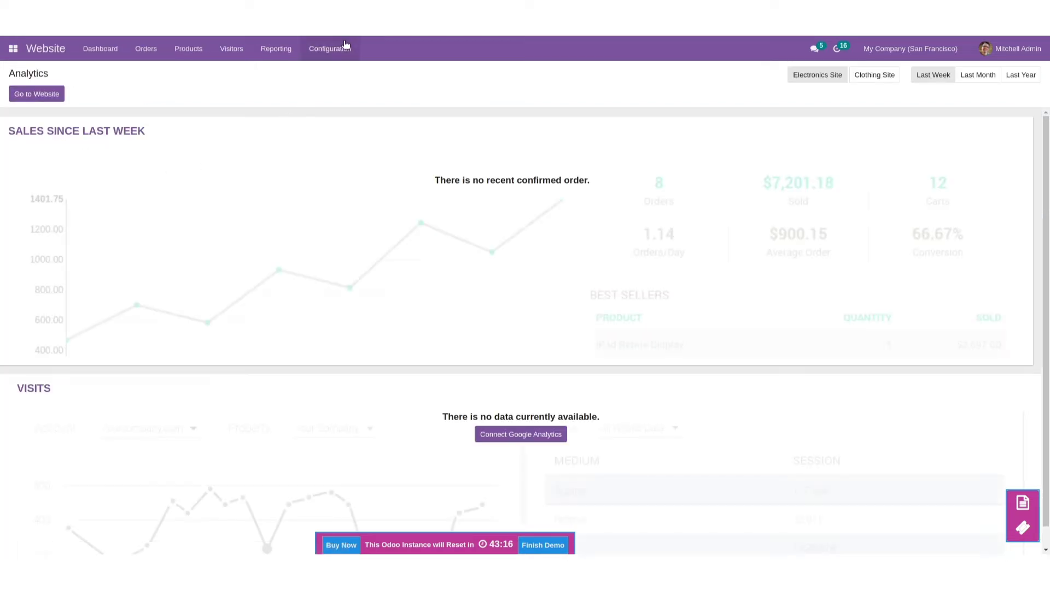
left_click(344, 50)
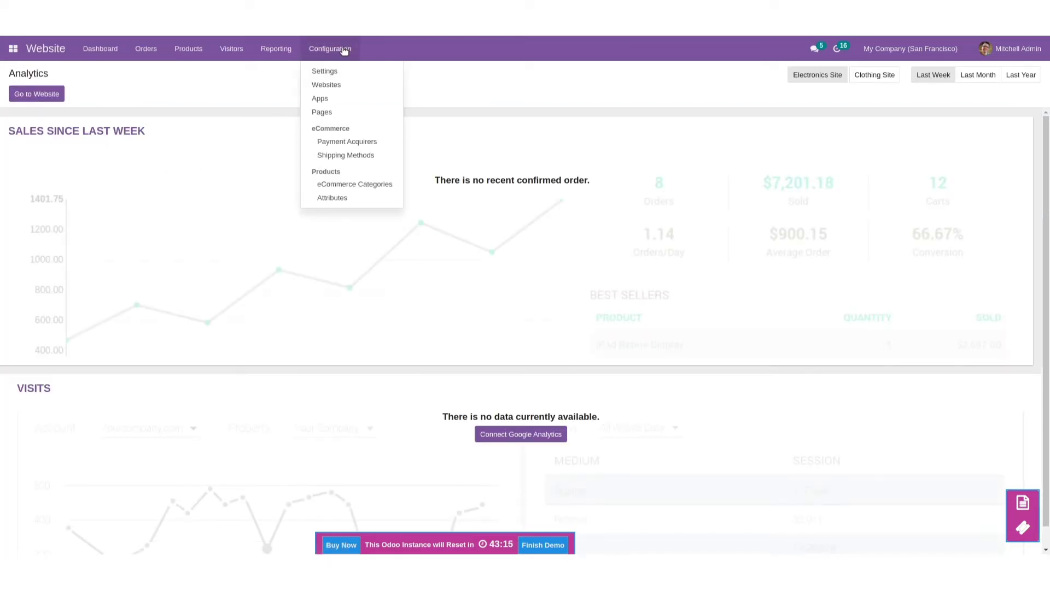
left_click(349, 86)
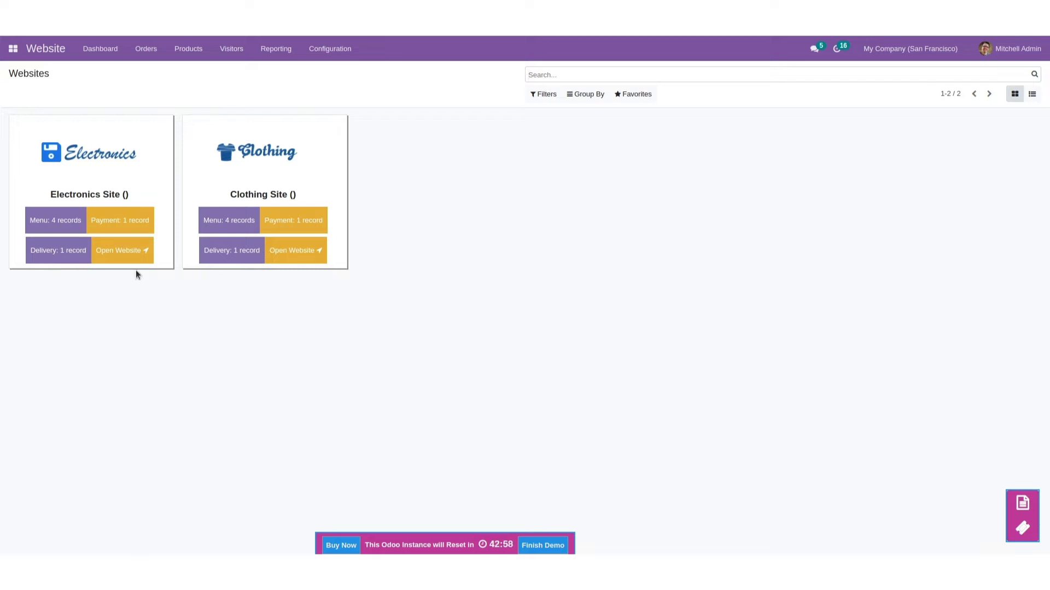
left_click(100, 148)
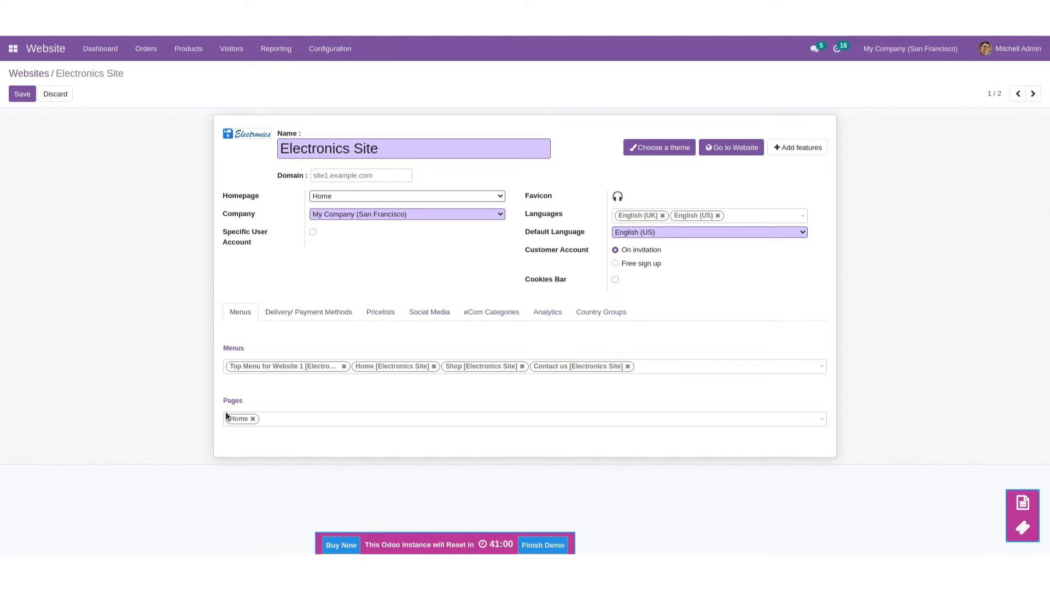
Step: Check Electronics Site's Delivery/Payment, Pricelists, Social Media, eCom Categories, Analytics and Country Groups tabs, then save
left_click(317, 318)
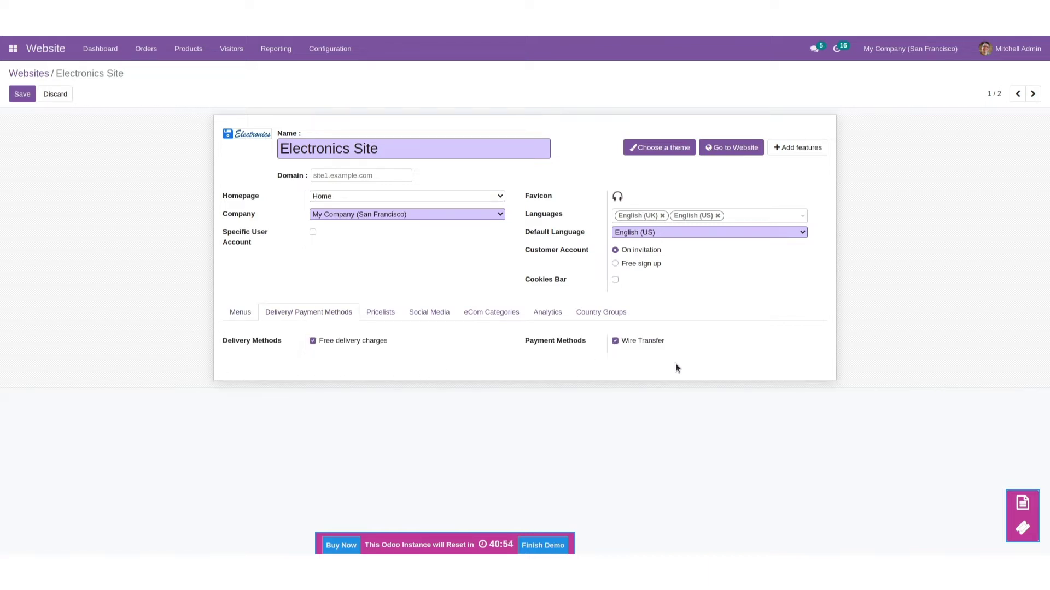
left_click(386, 318)
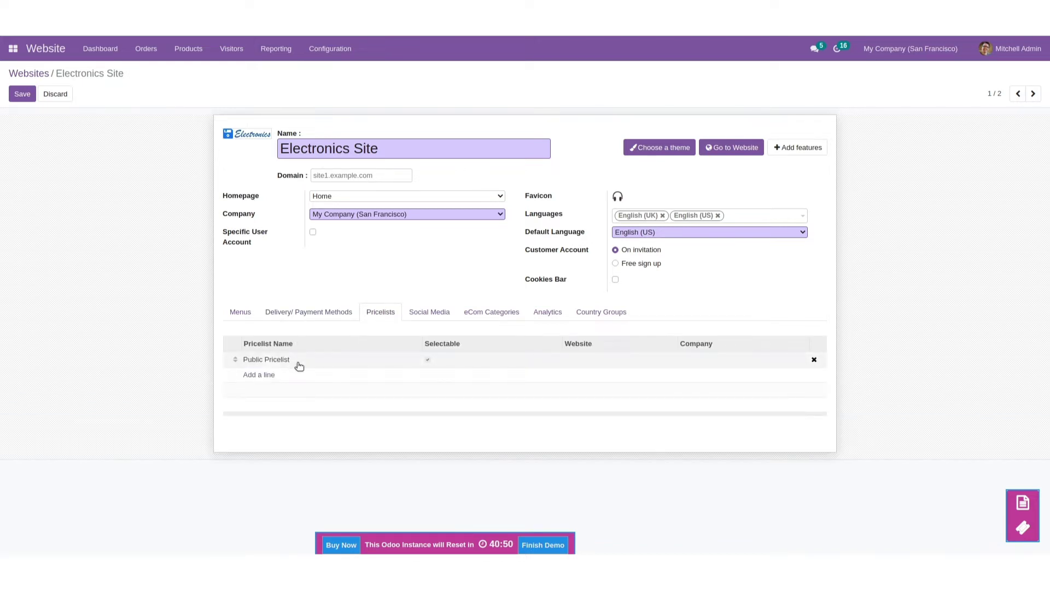
left_click(439, 313)
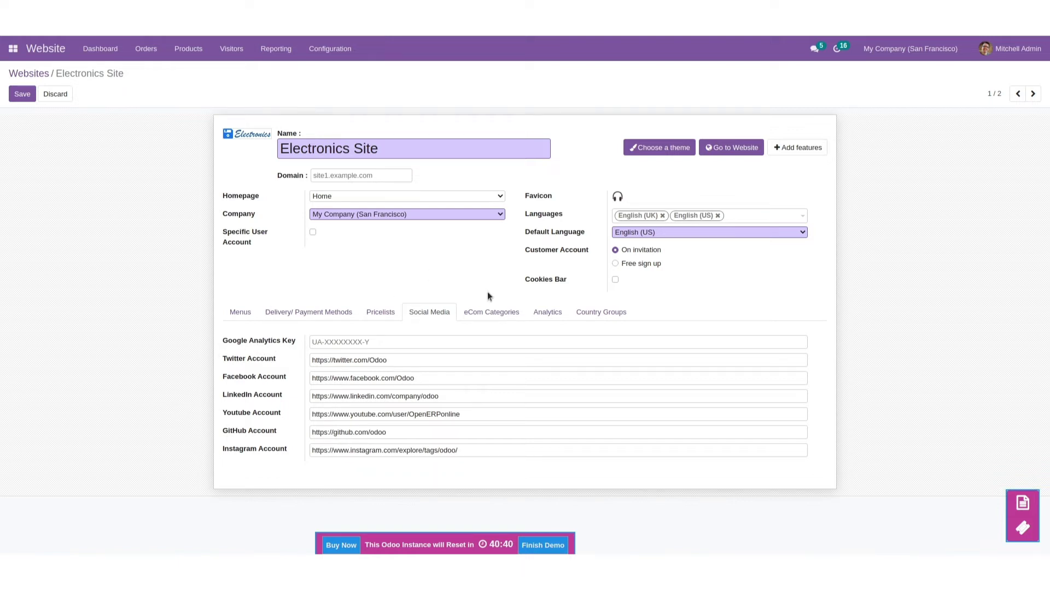
left_click(496, 313)
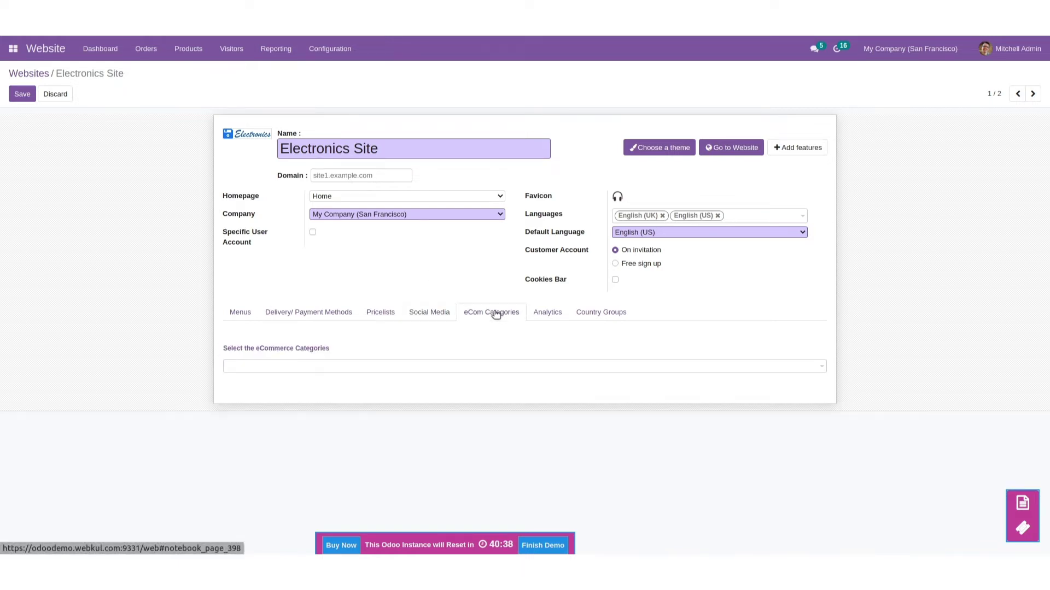
left_click(547, 314)
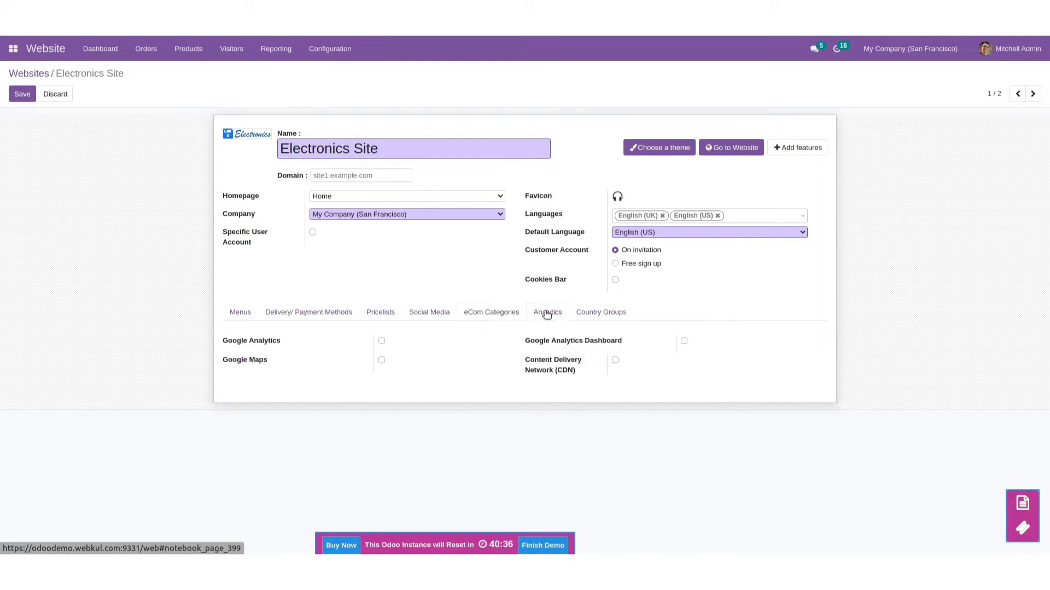
left_click(613, 314)
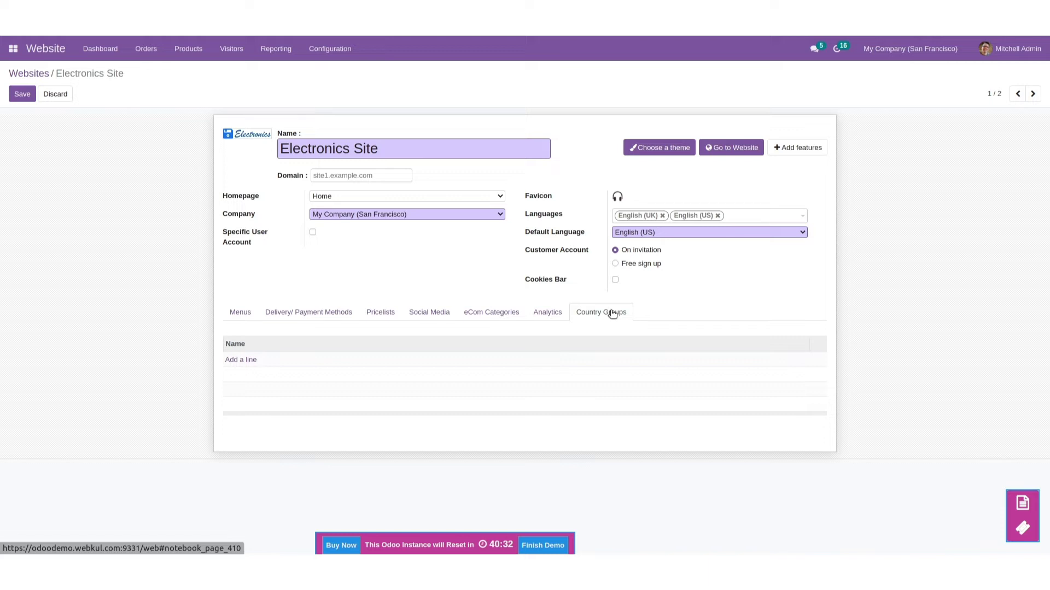
left_click(30, 96)
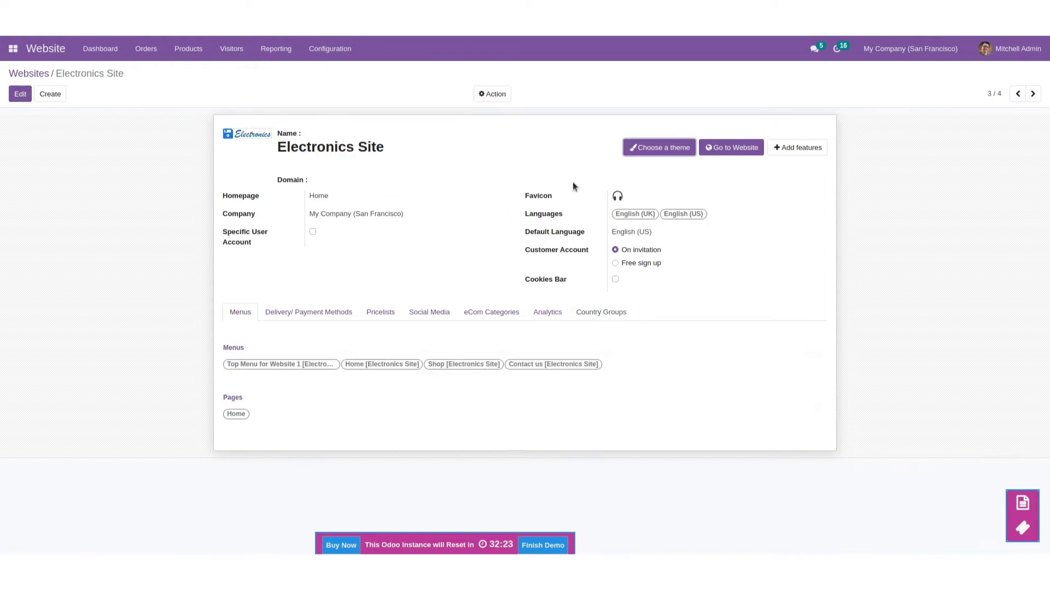
Step: Open the live website and switch it to the Electronics site
left_click(46, 50)
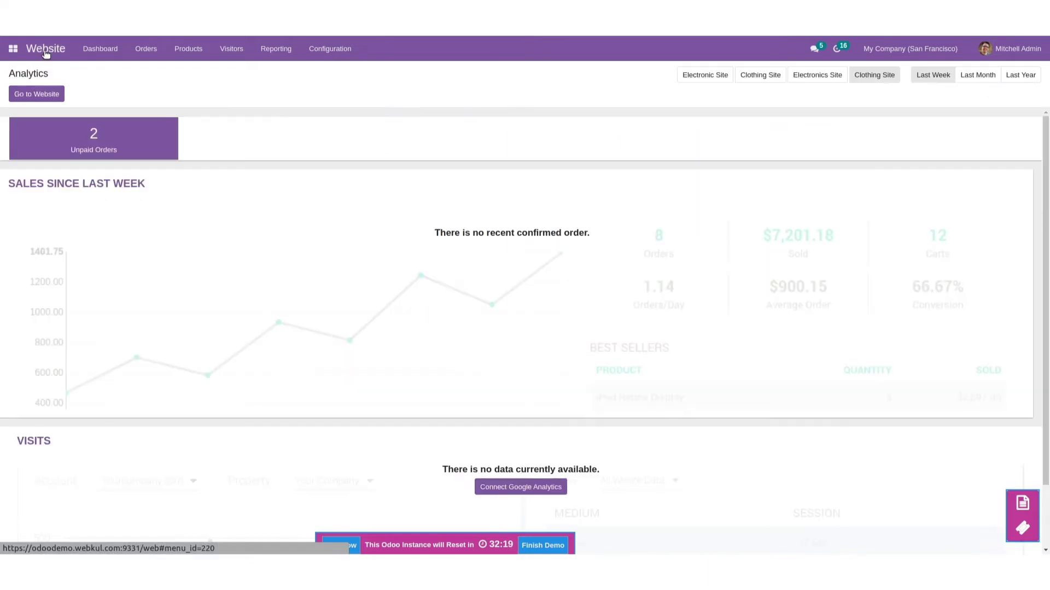
left_click(53, 97)
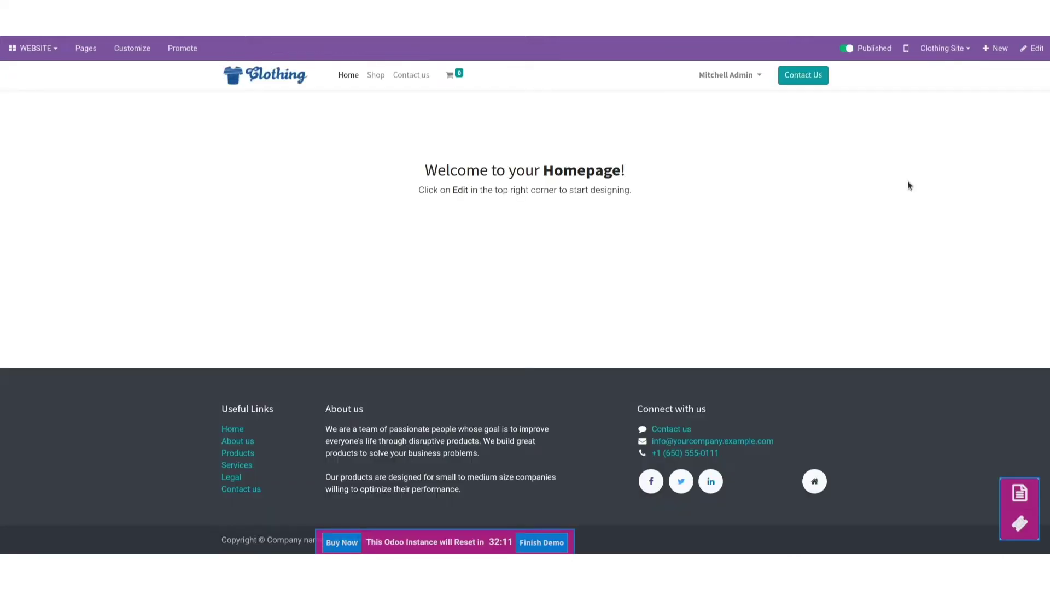
left_click(954, 53)
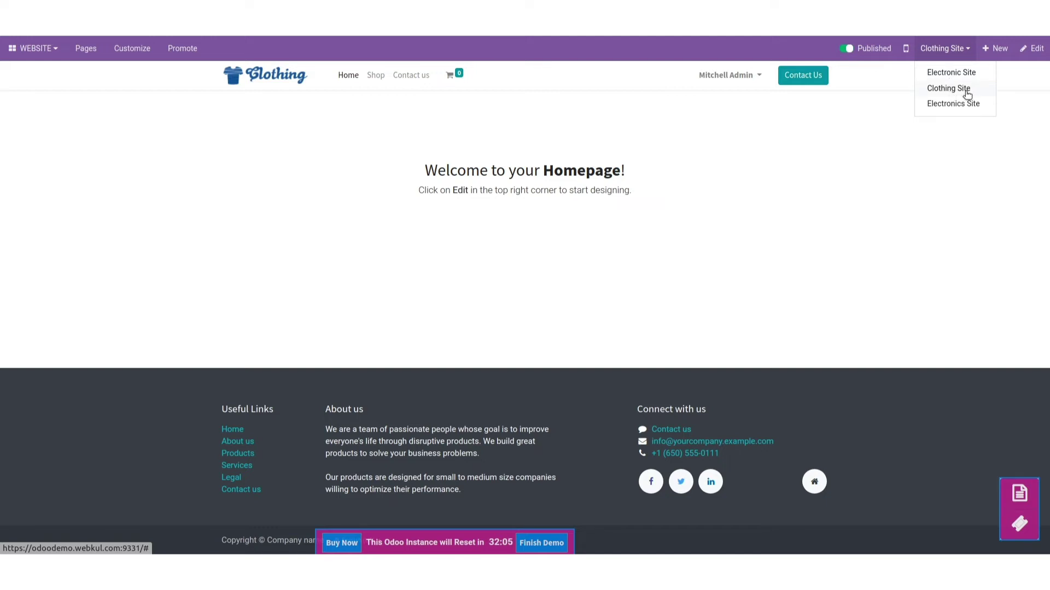
left_click(963, 72)
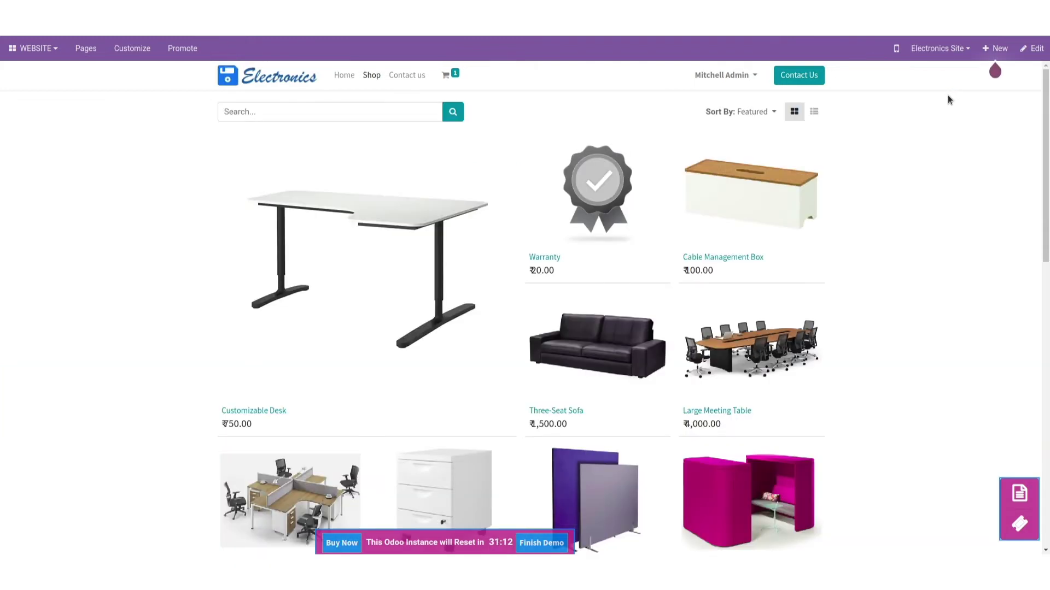
Step: Buy Acoustic Bloc Screens through checkout, paying by Wire Transfer to place order S00045
scroll(822, 337, "down", 3)
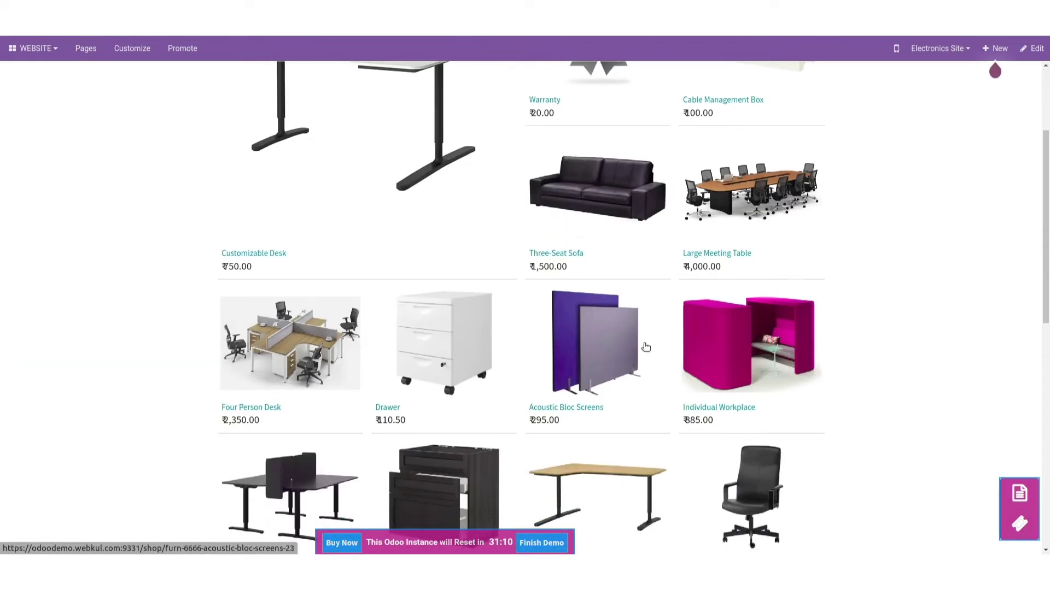
left_click(612, 358)
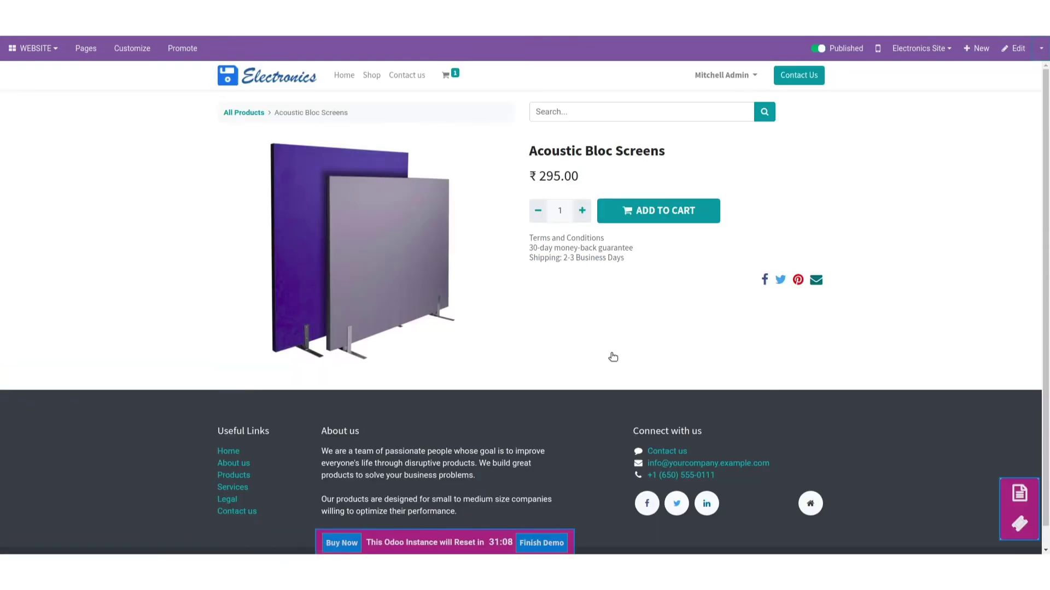
left_click(692, 212)
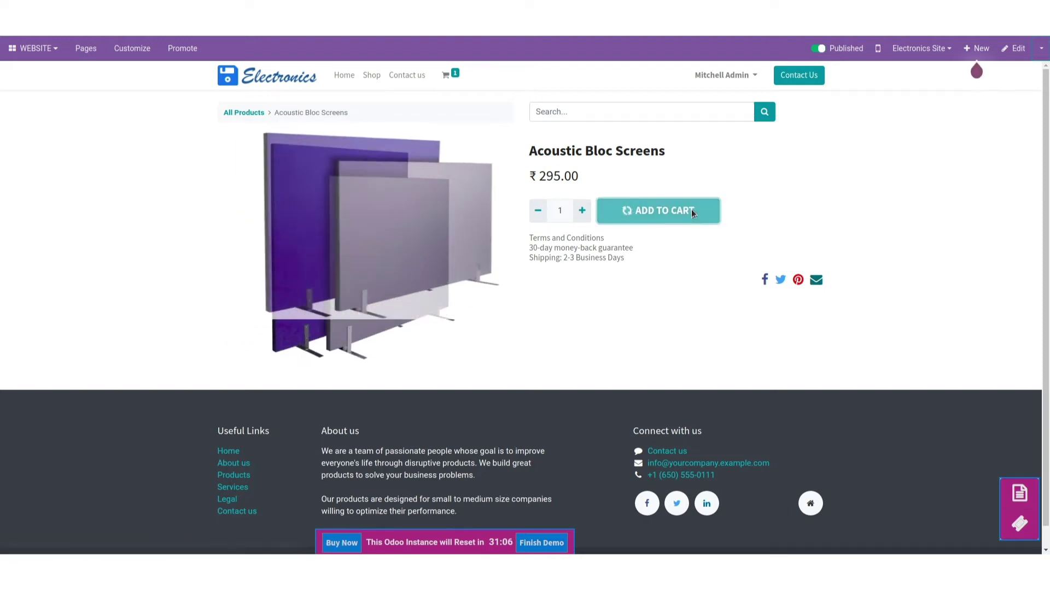
left_click(454, 76)
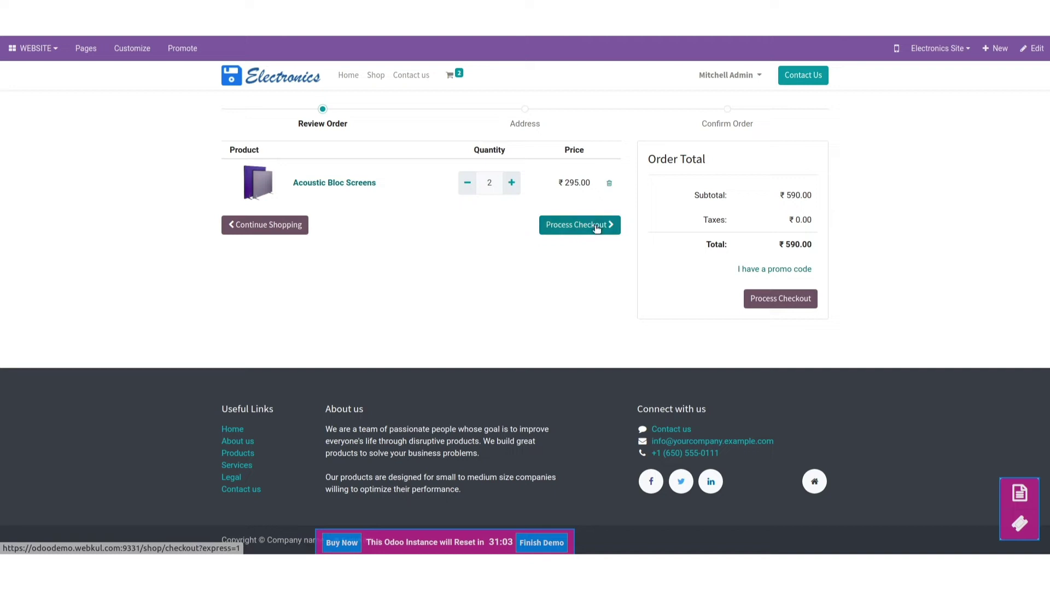
left_click(594, 227)
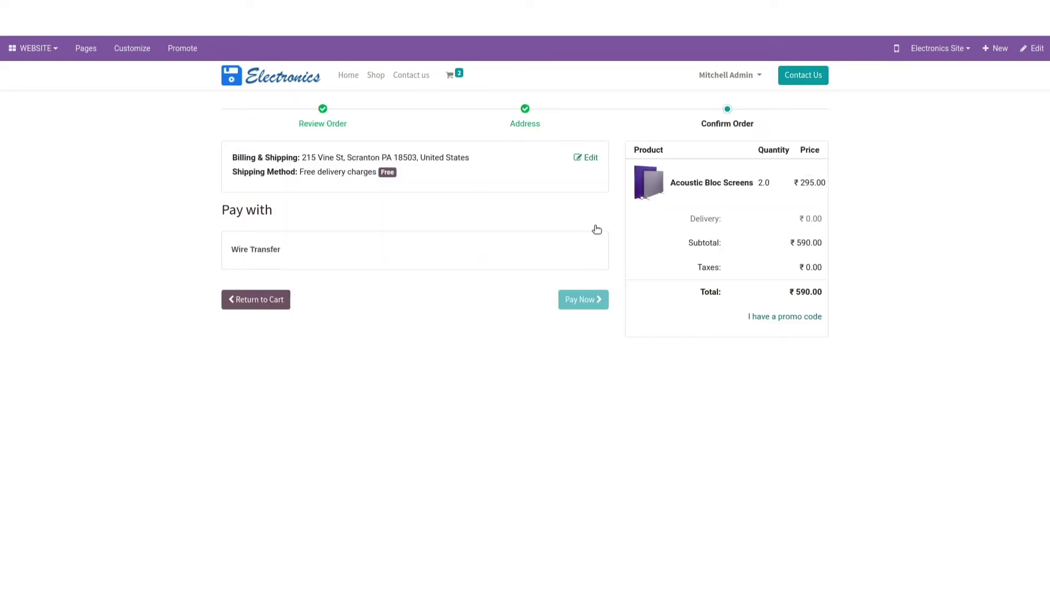
left_click(598, 307)
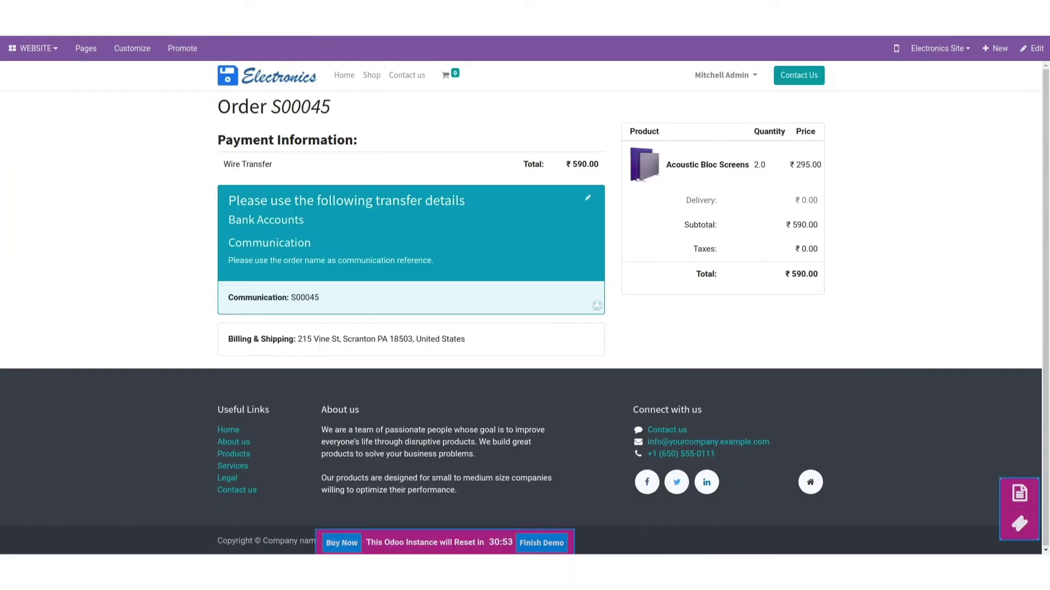
Step: Show all Sales quotations by removing the My Quotations filter
left_click(15, 49)
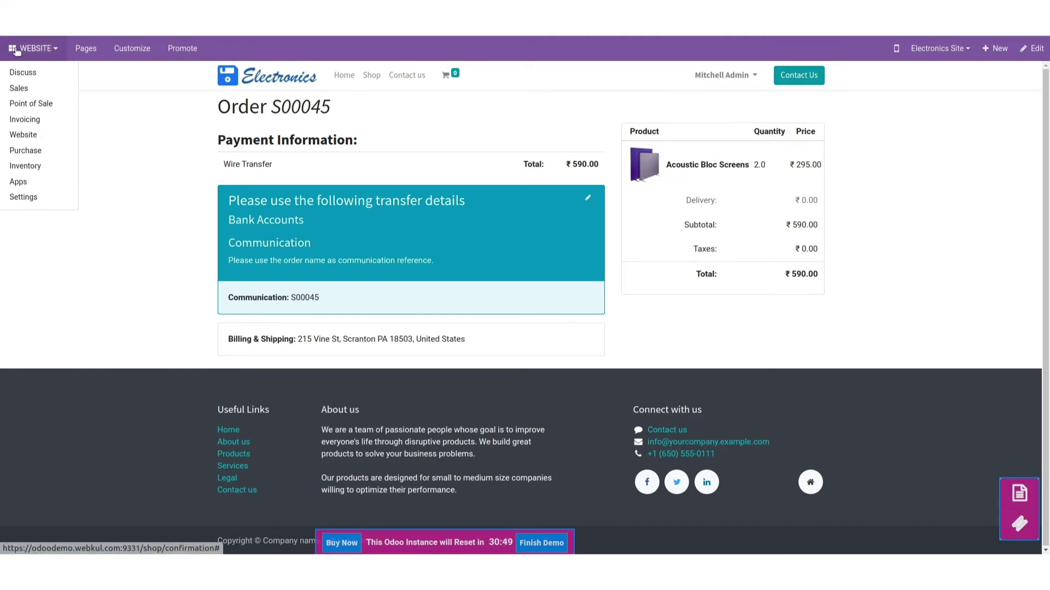
left_click(29, 93)
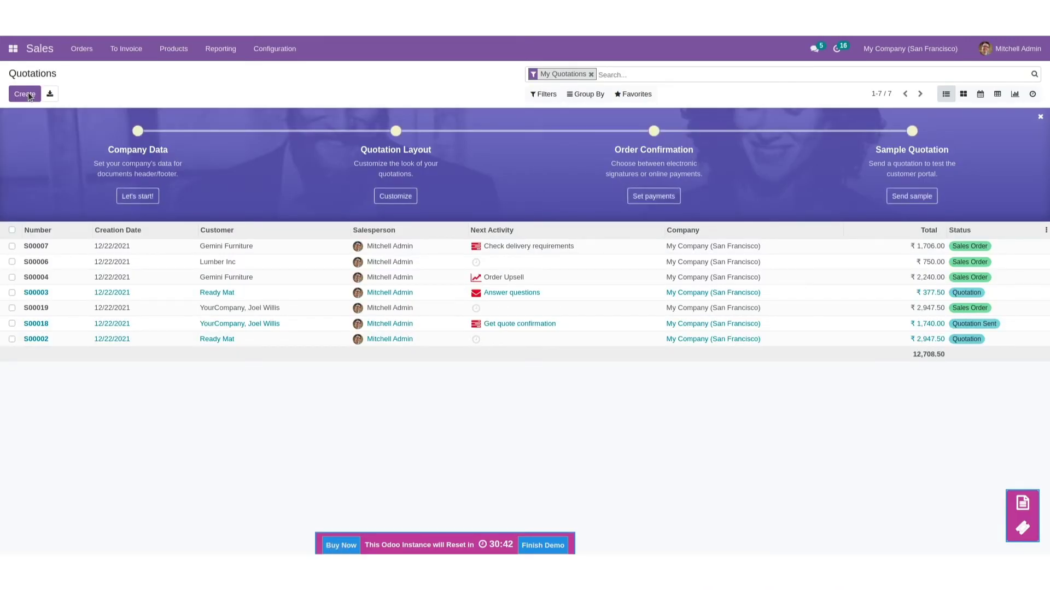
left_click(94, 54)
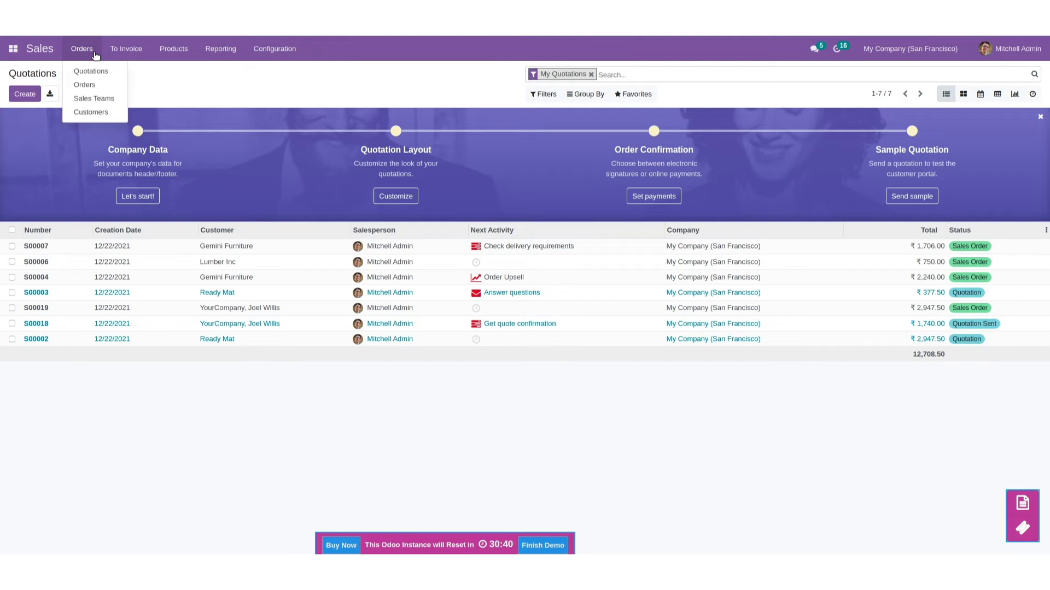
left_click(97, 71)
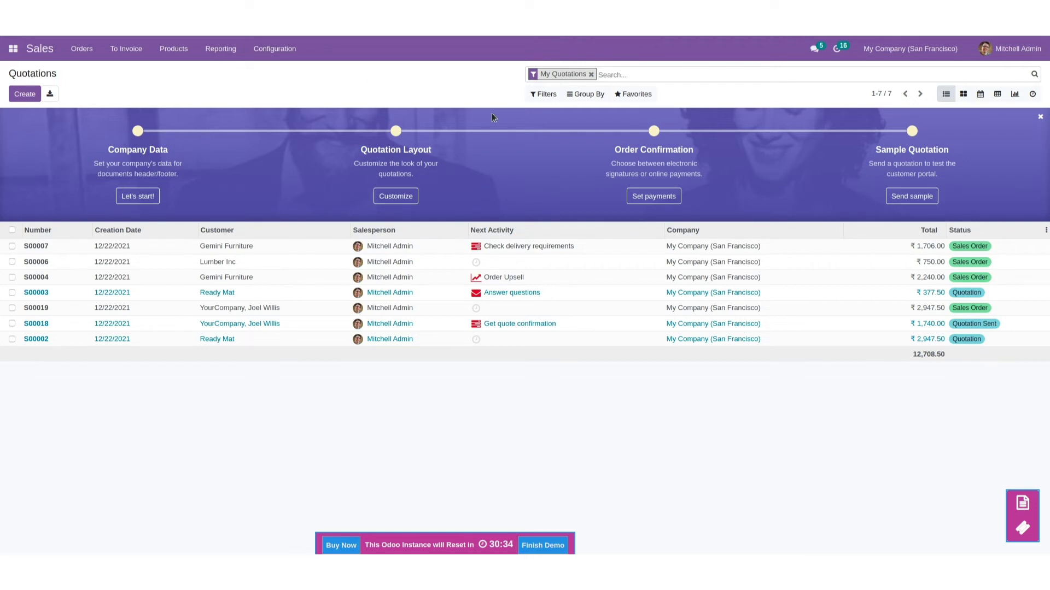
left_click(592, 74)
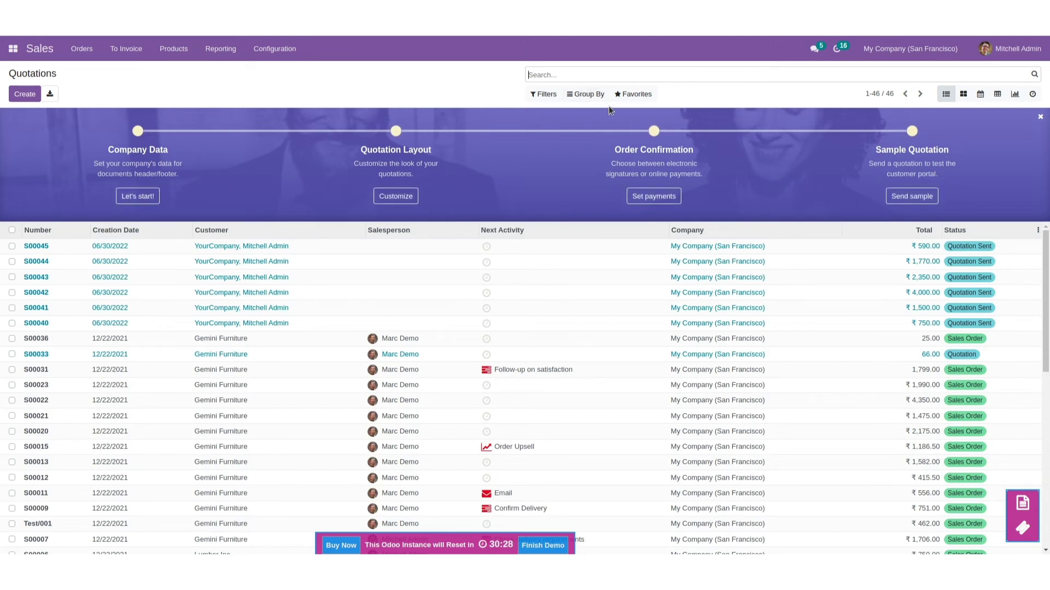
Step: Group quotations by website and expand the Electronic Site, Electronics Site and Clothing Site groups
left_click(602, 100)
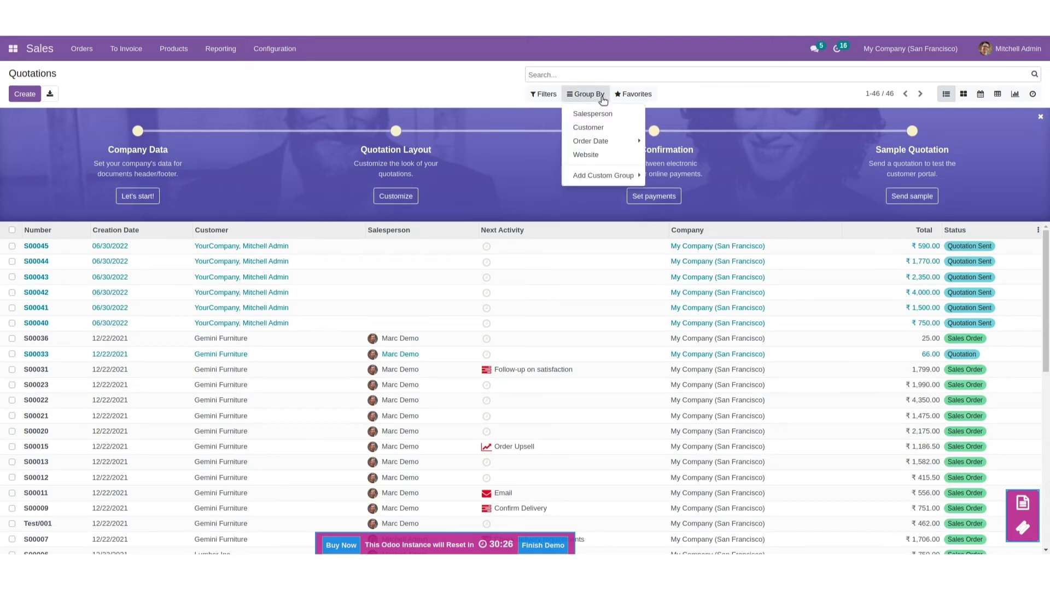
left_click(599, 158)
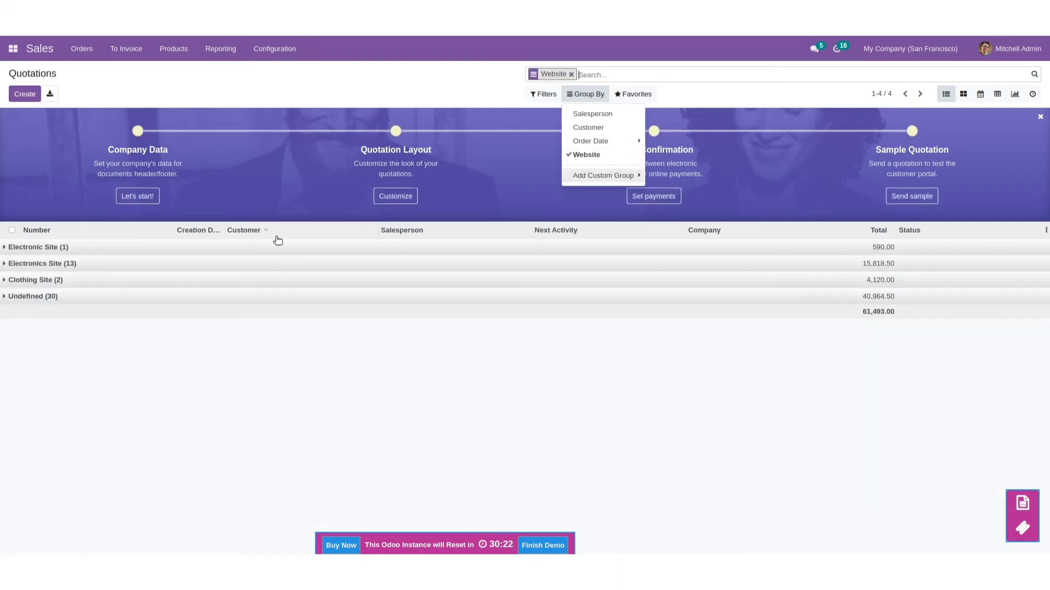
left_click(8, 247)
left_click(11, 278)
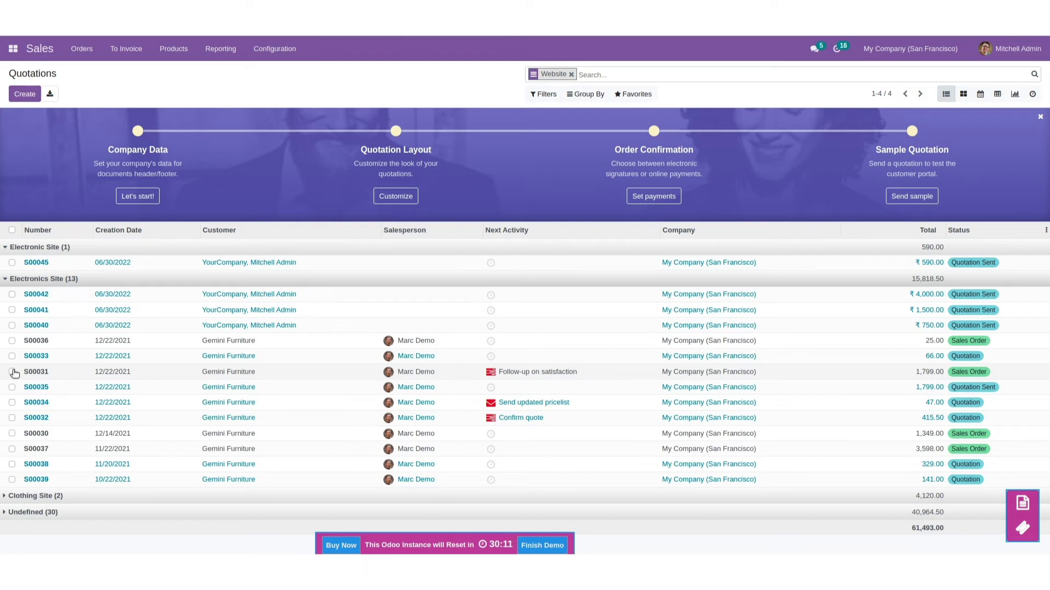
left_click(36, 499)
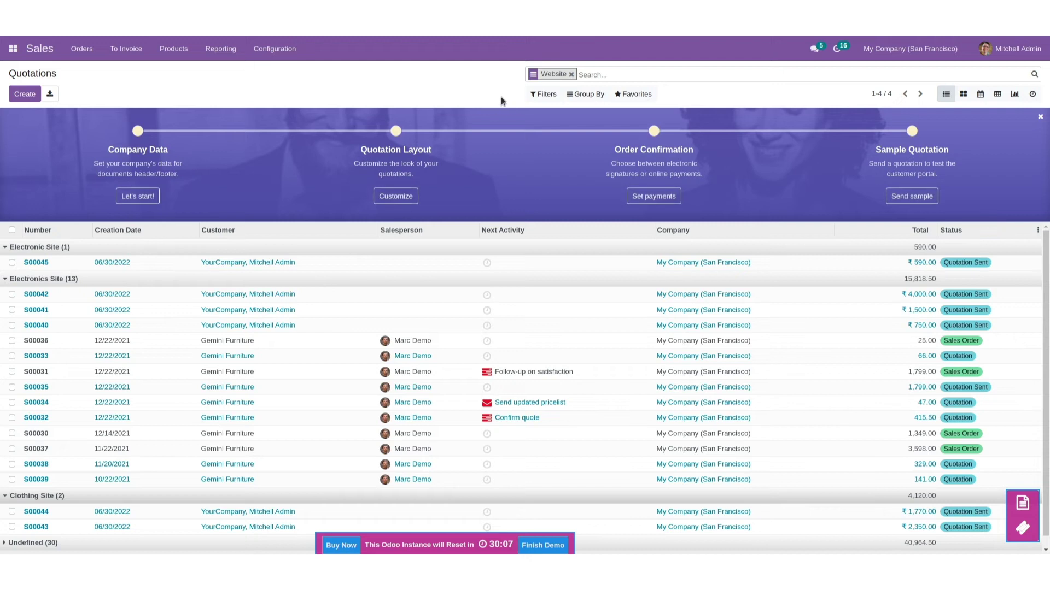
left_click(87, 49)
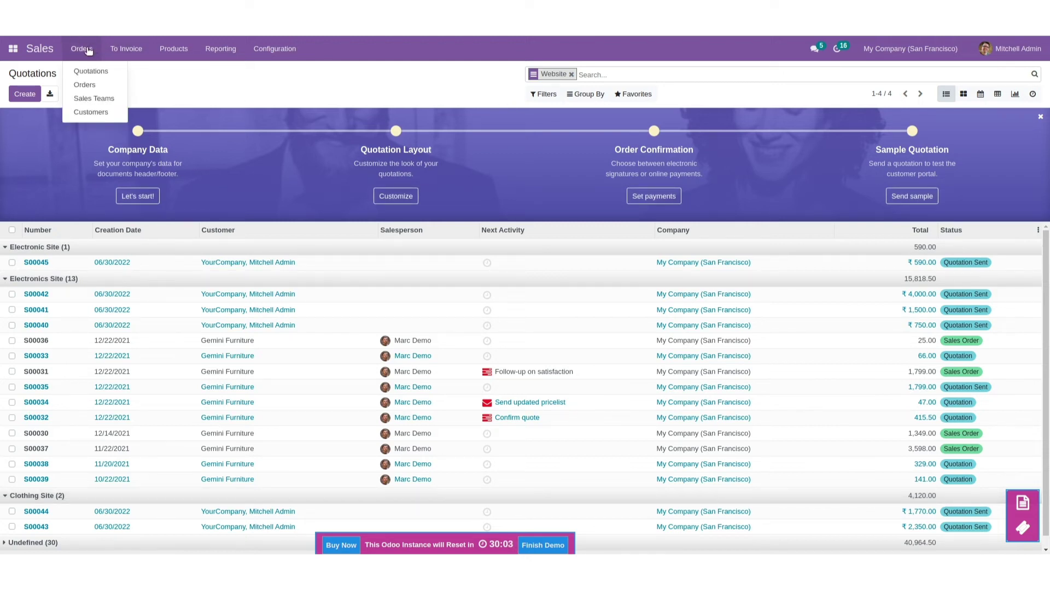
Step: Group all customers by website without the Customer Invoices filter and open an Azure Interior contact
left_click(98, 113)
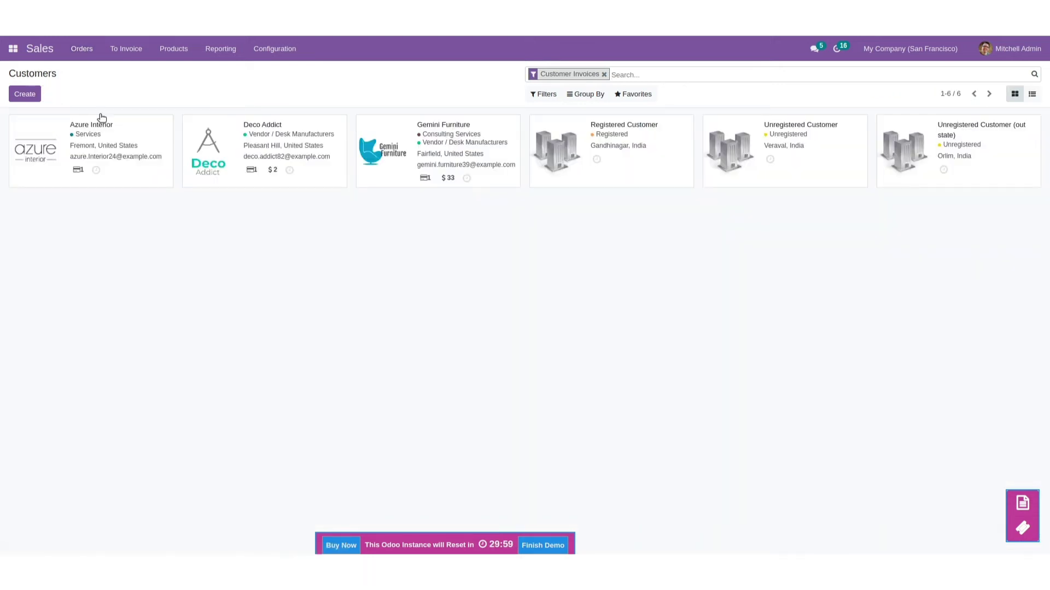
left_click(603, 74)
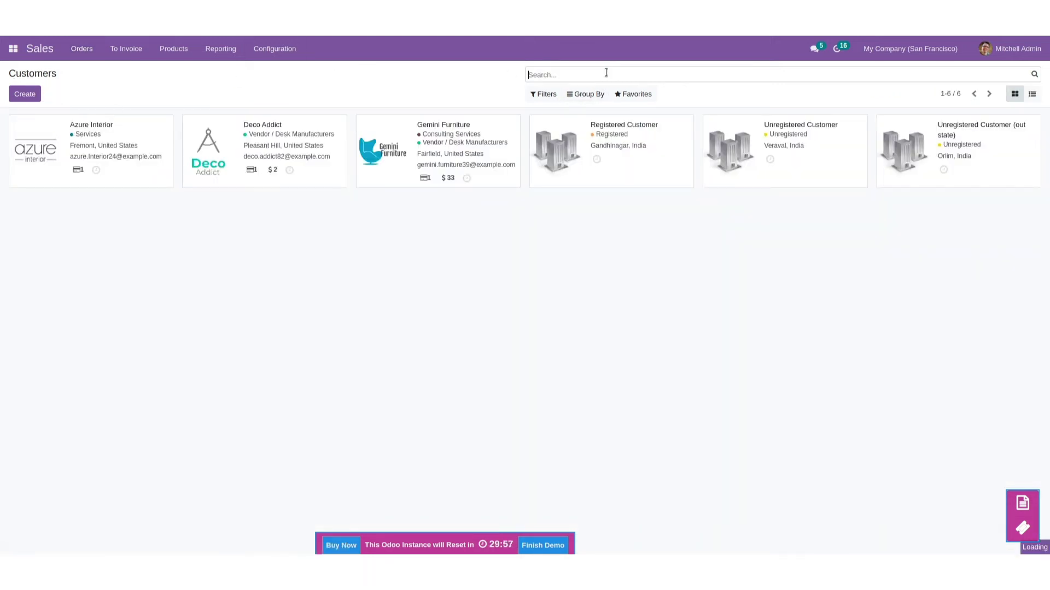
left_click(593, 95)
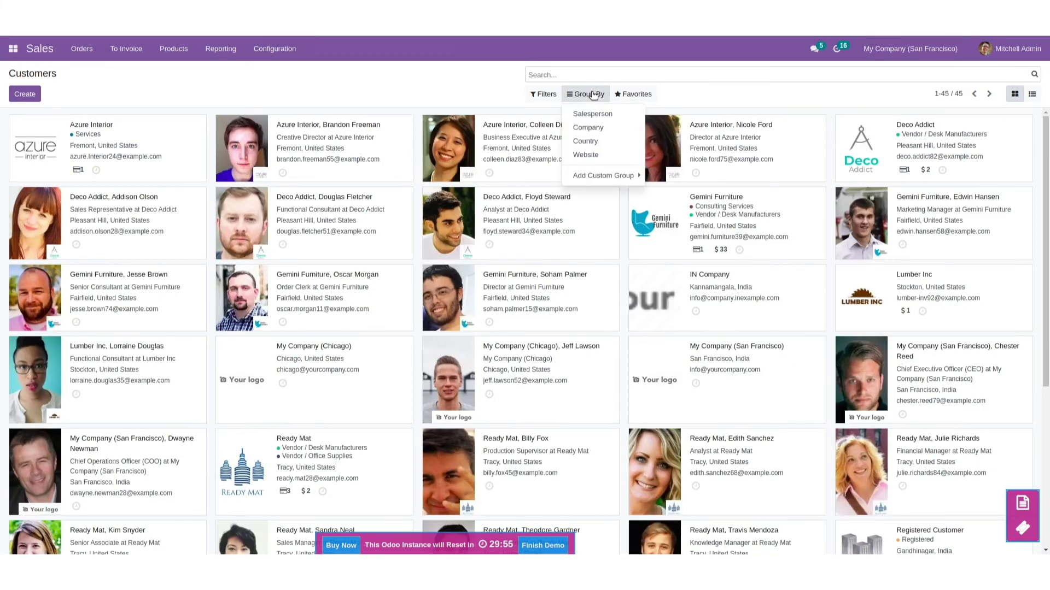
left_click(599, 157)
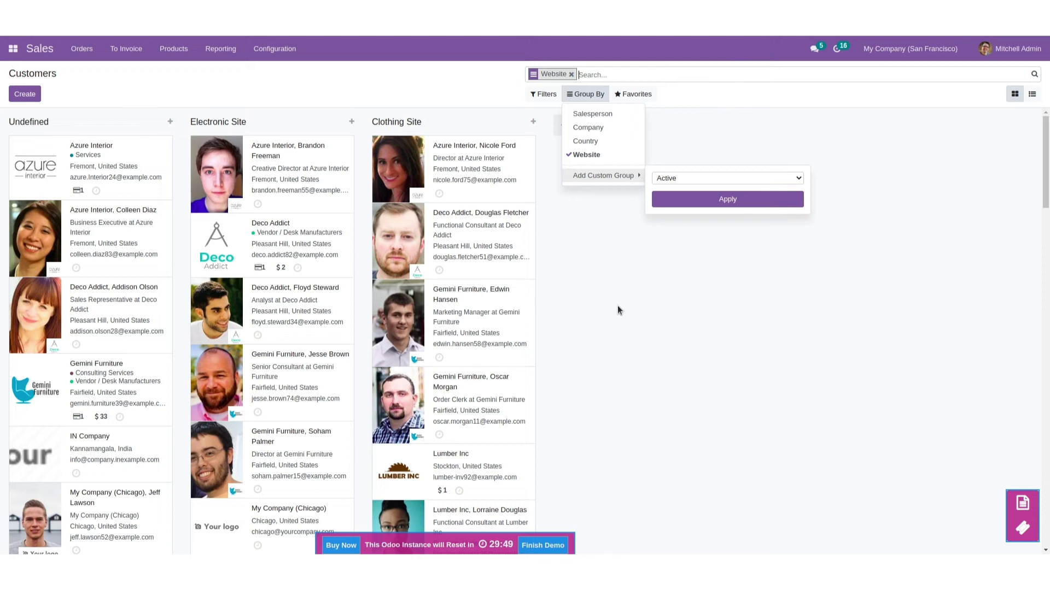
left_click(617, 308)
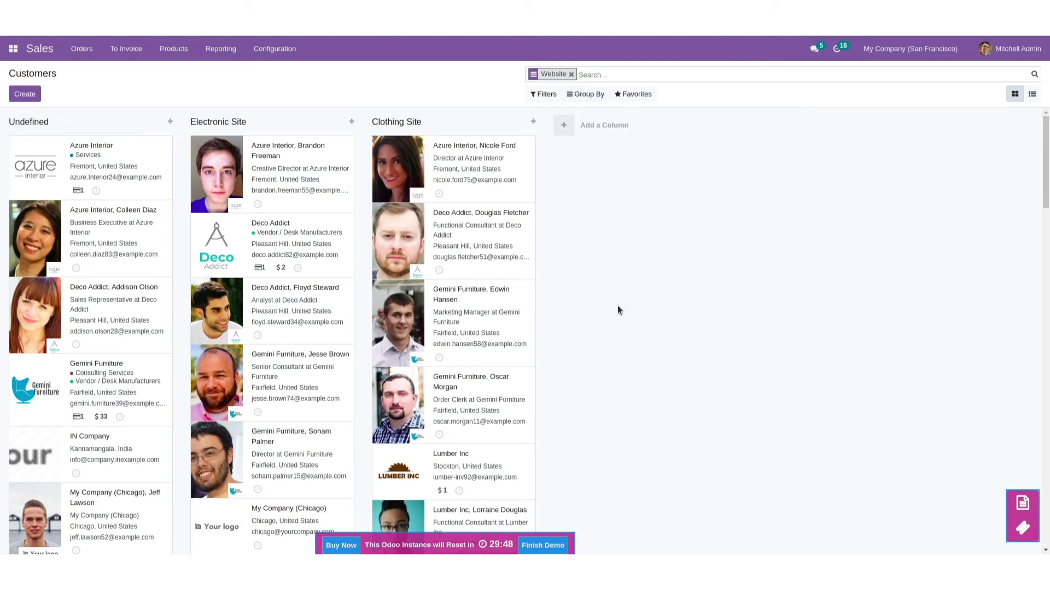
left_click(112, 211)
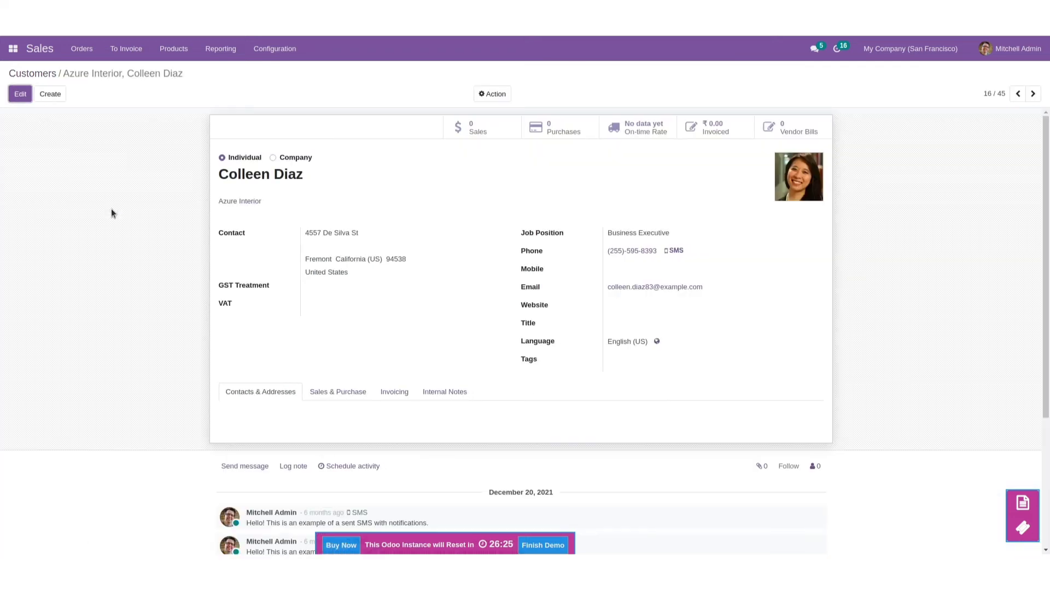
Step: Edit the contact, confirm Electronic Site under Websites in Sales & Purchase, and save
left_click(19, 95)
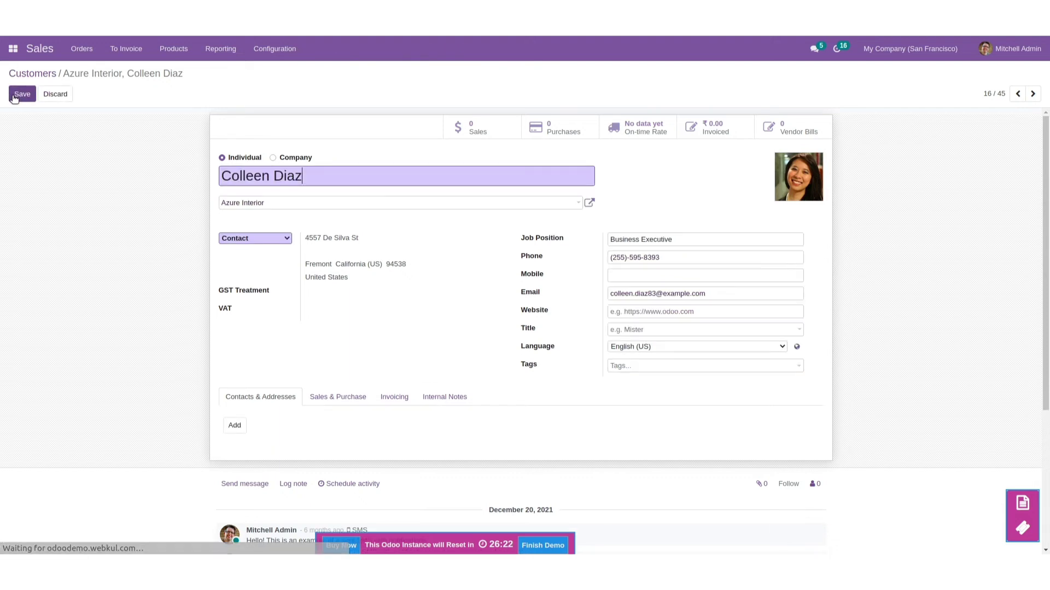
left_click(352, 396)
scroll(350, 394, "down", 5)
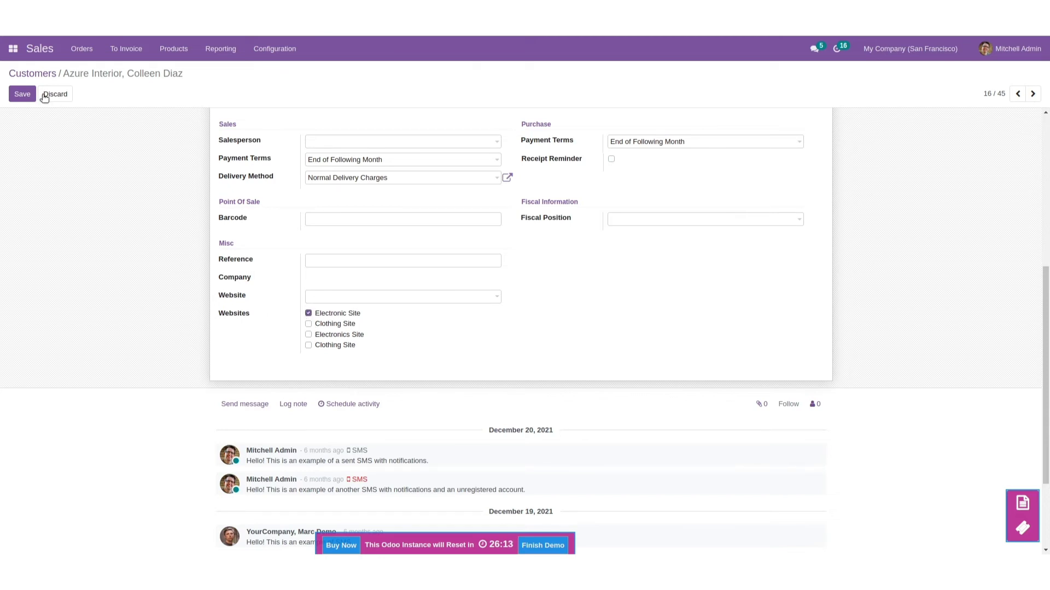
left_click(17, 94)
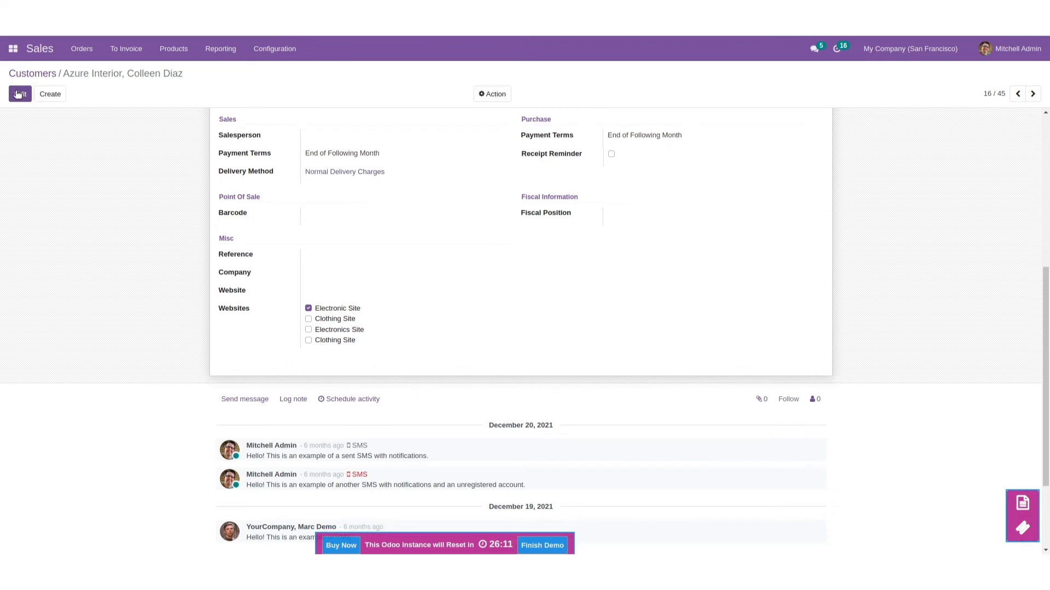
left_click(13, 50)
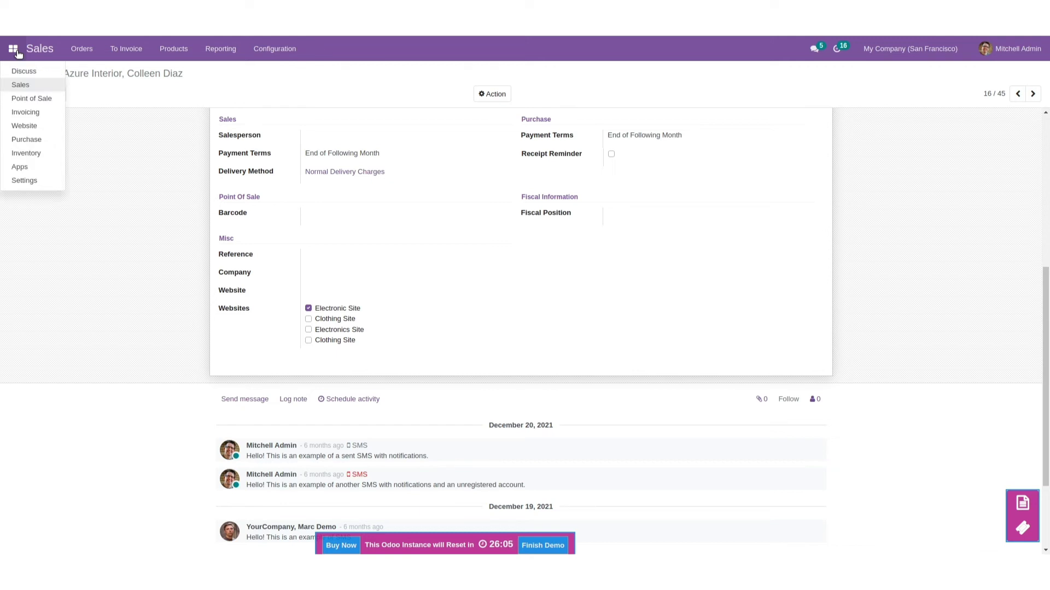
Step: Group Inventory transfers by a custom Website group and expand Electronics Site's four transfers
left_click(27, 153)
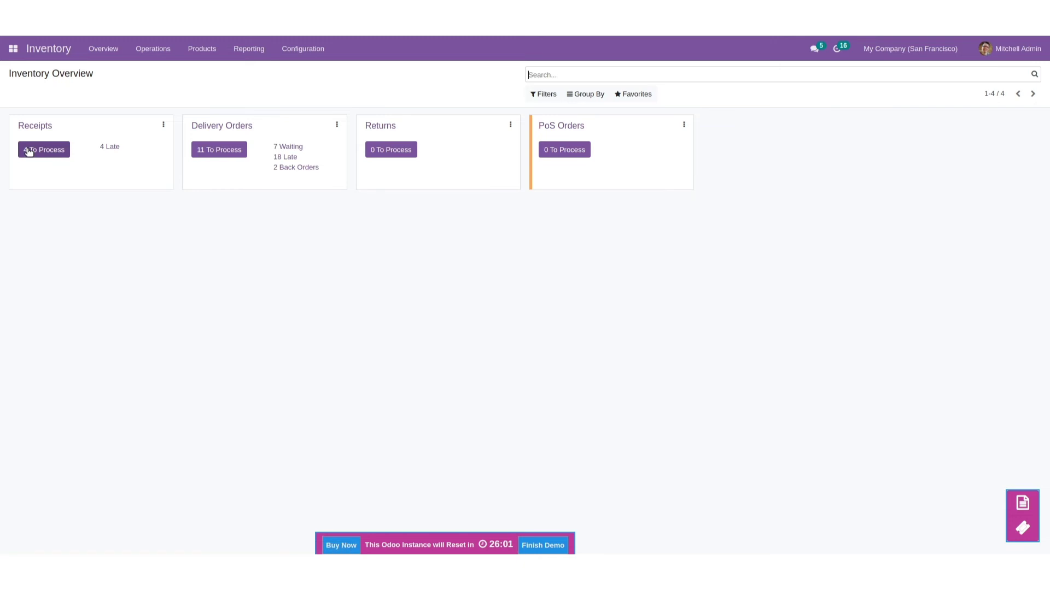
left_click(165, 49)
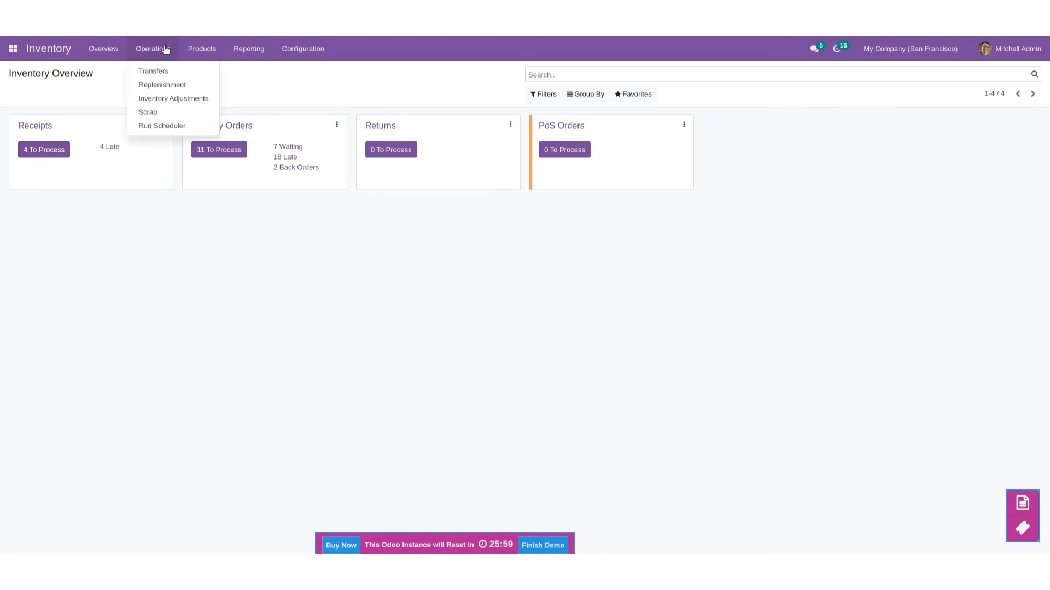
left_click(173, 76)
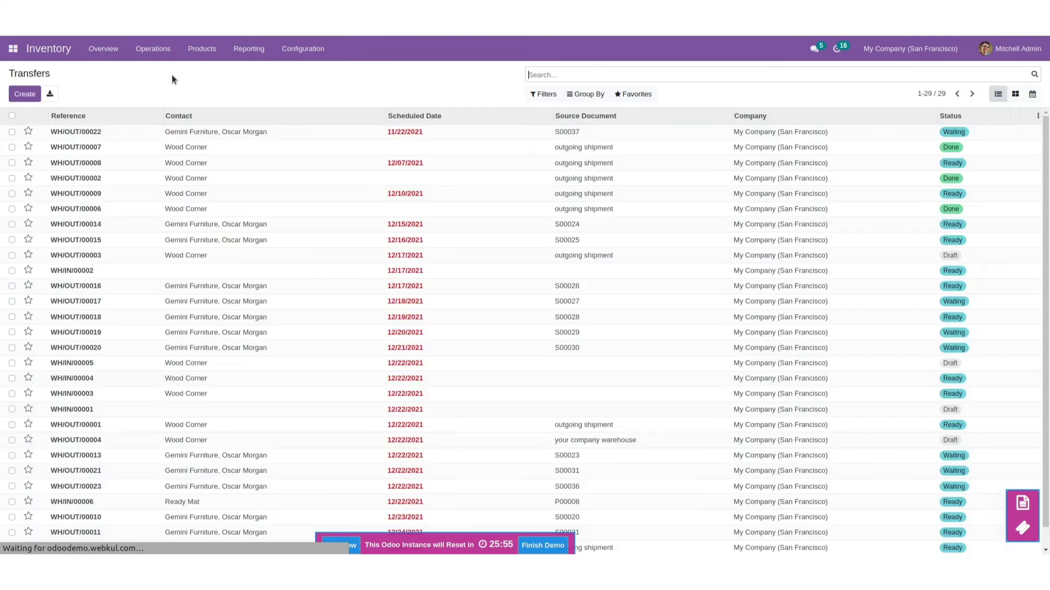
left_click(600, 101)
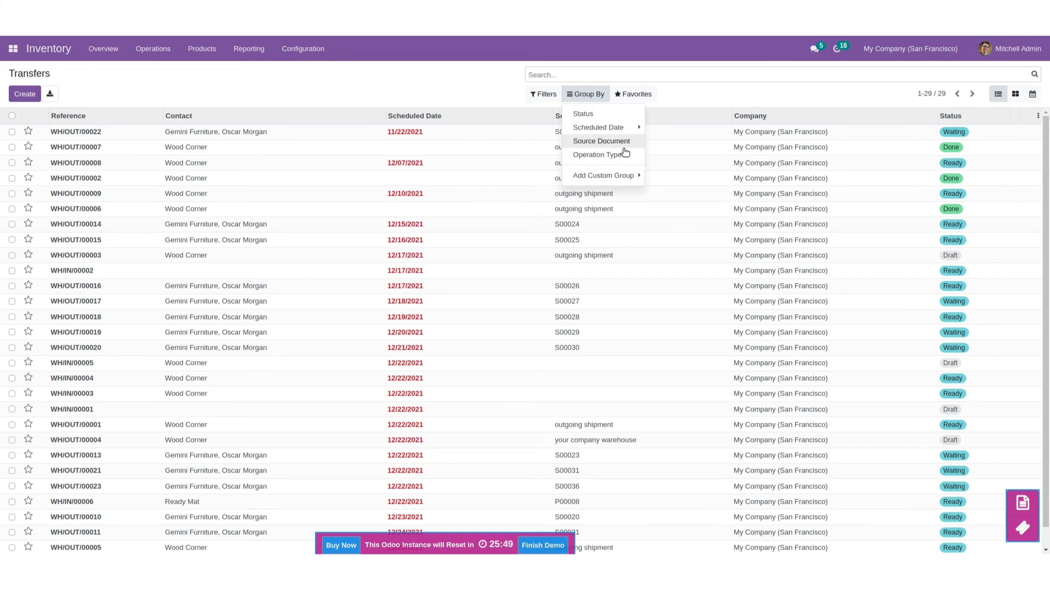
mouse_move(616, 176)
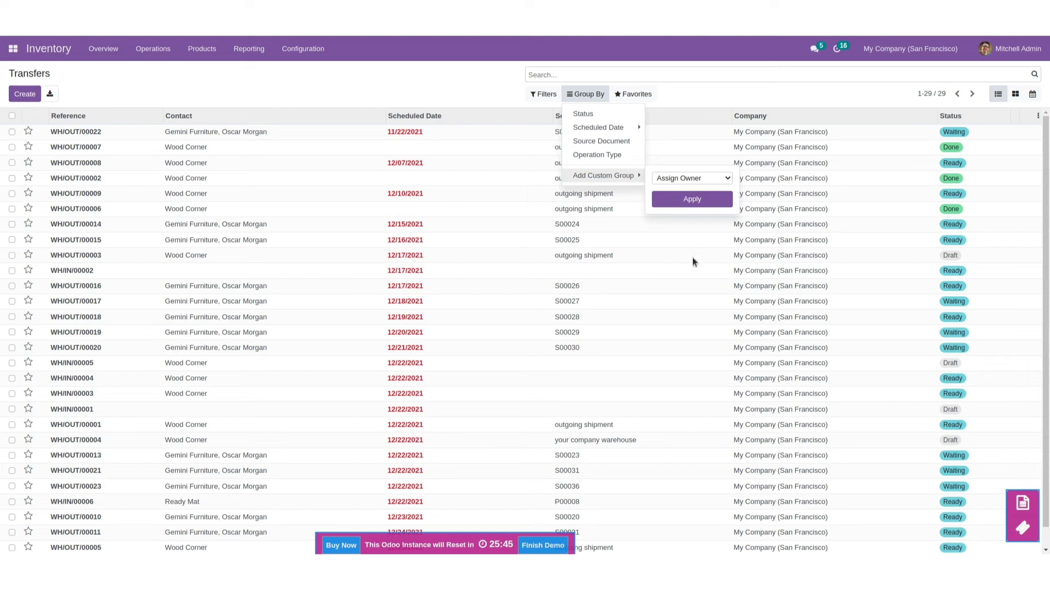
left_click(685, 363)
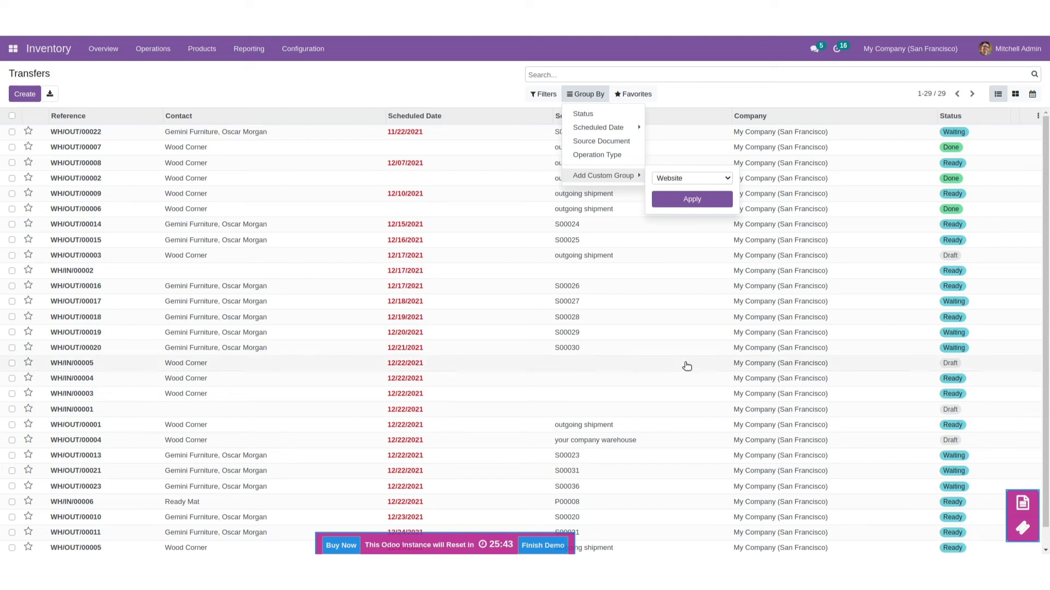
left_click(703, 206)
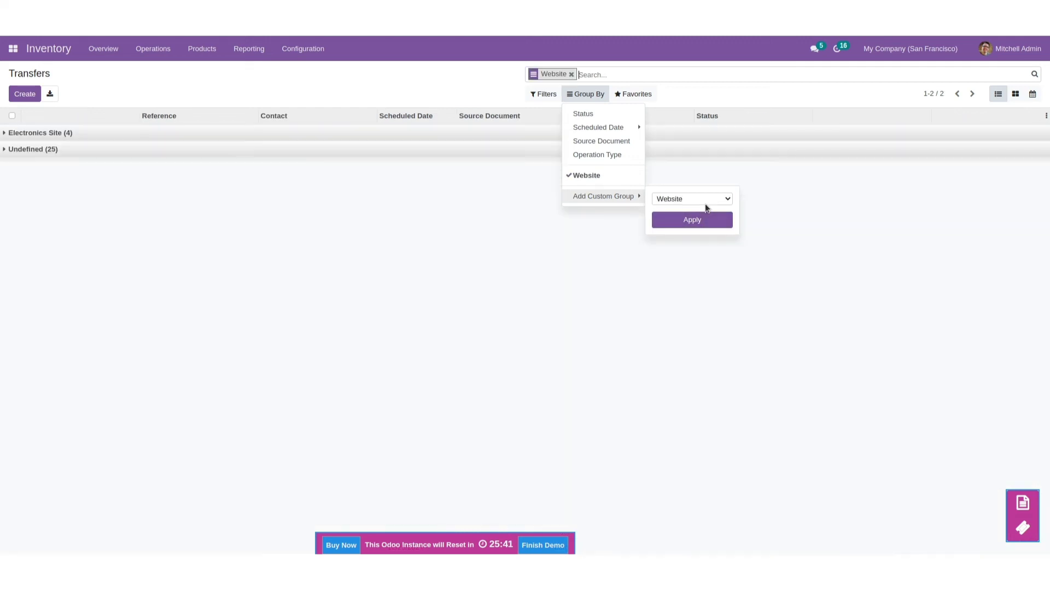
left_click(239, 261)
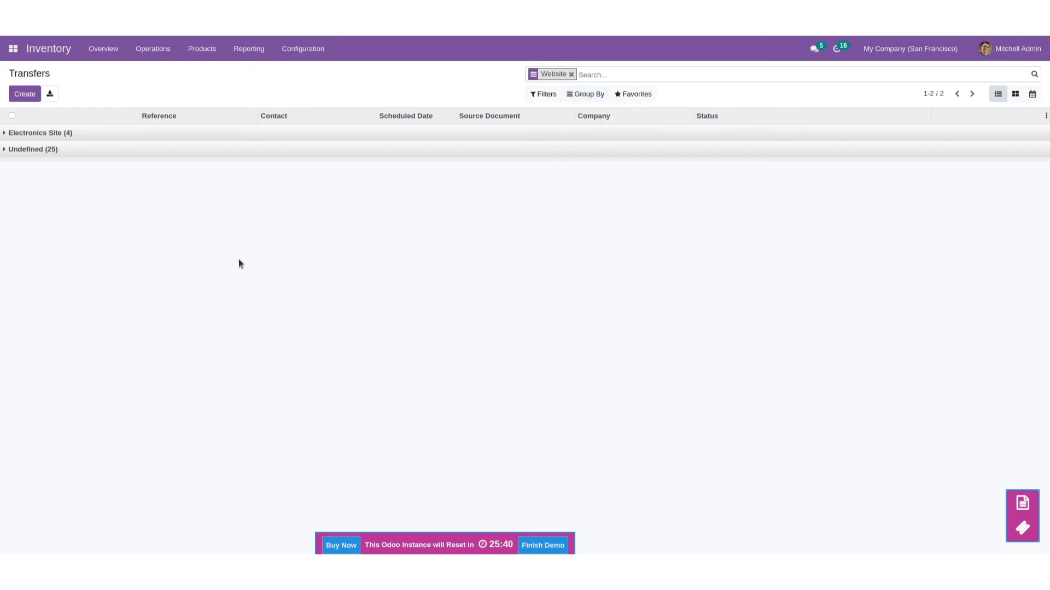
left_click(94, 134)
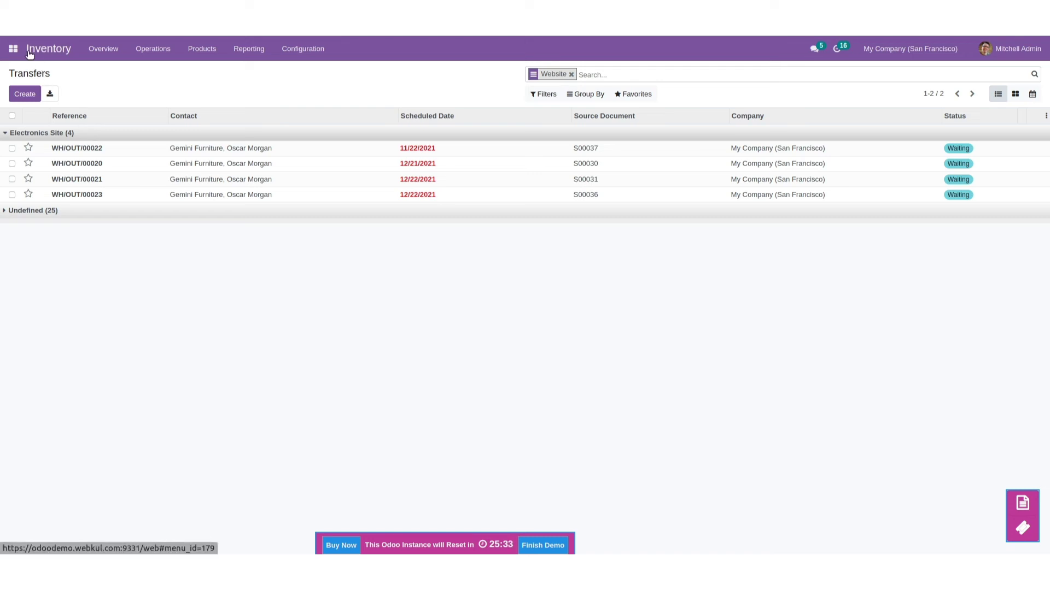
Step: Activate developer mode from the Developer Tools section of General Settings
left_click(14, 51)
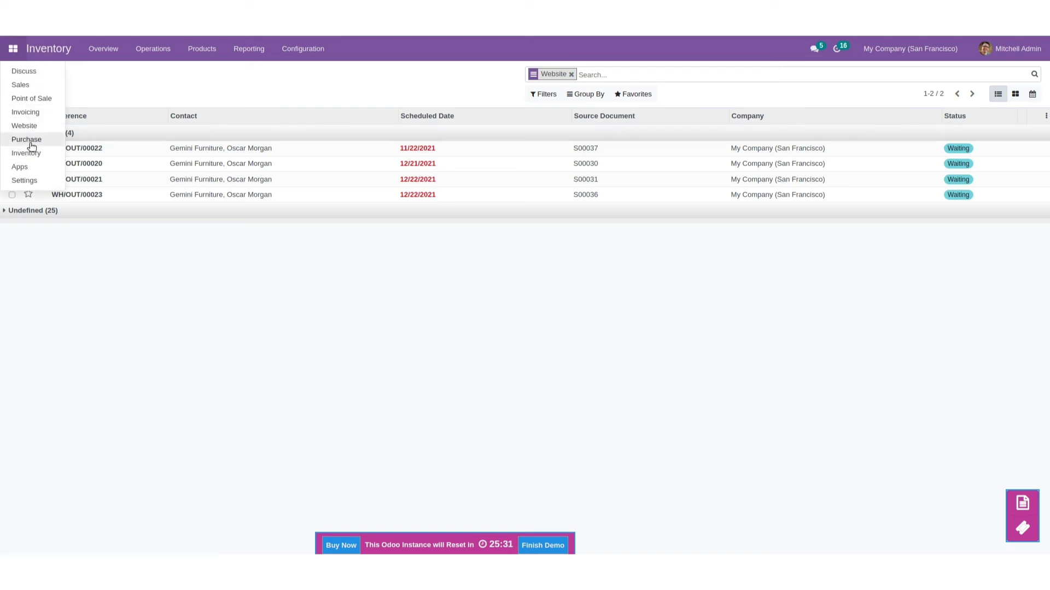
left_click(33, 181)
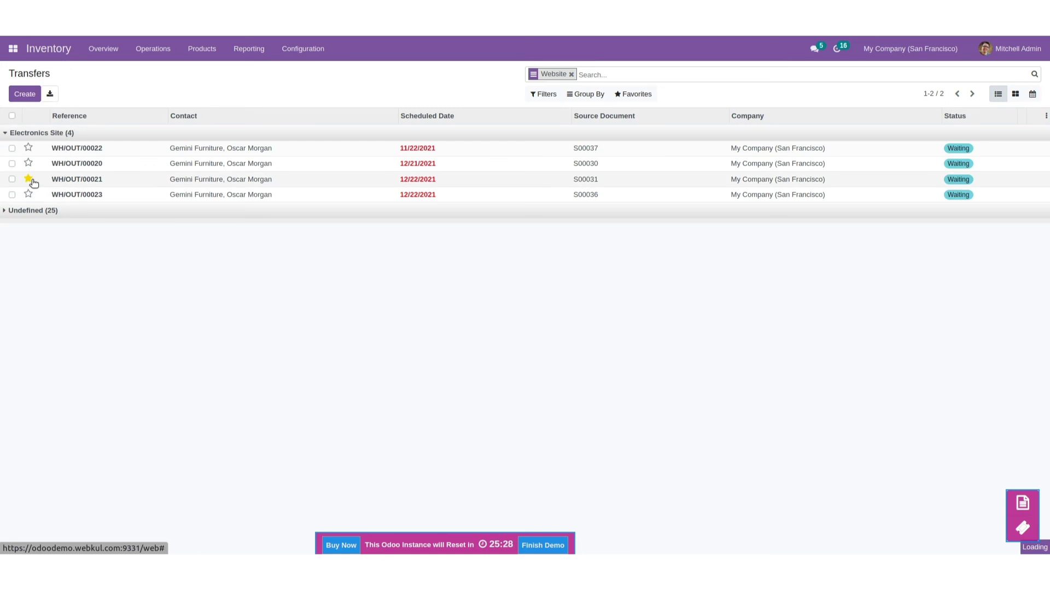
scroll(196, 335, "down", 10)
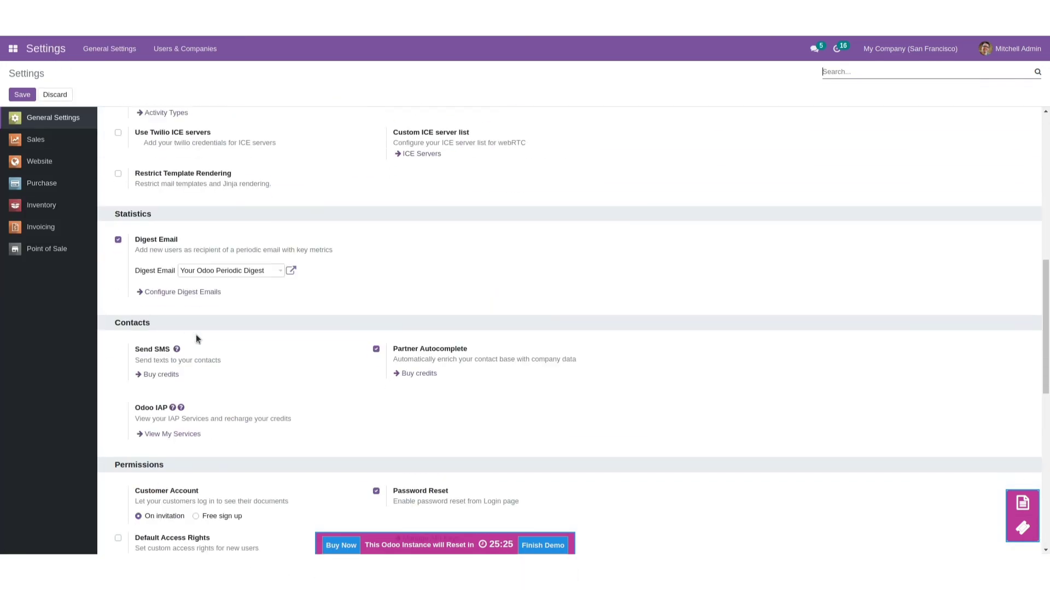
scroll(196, 334, "down", 9)
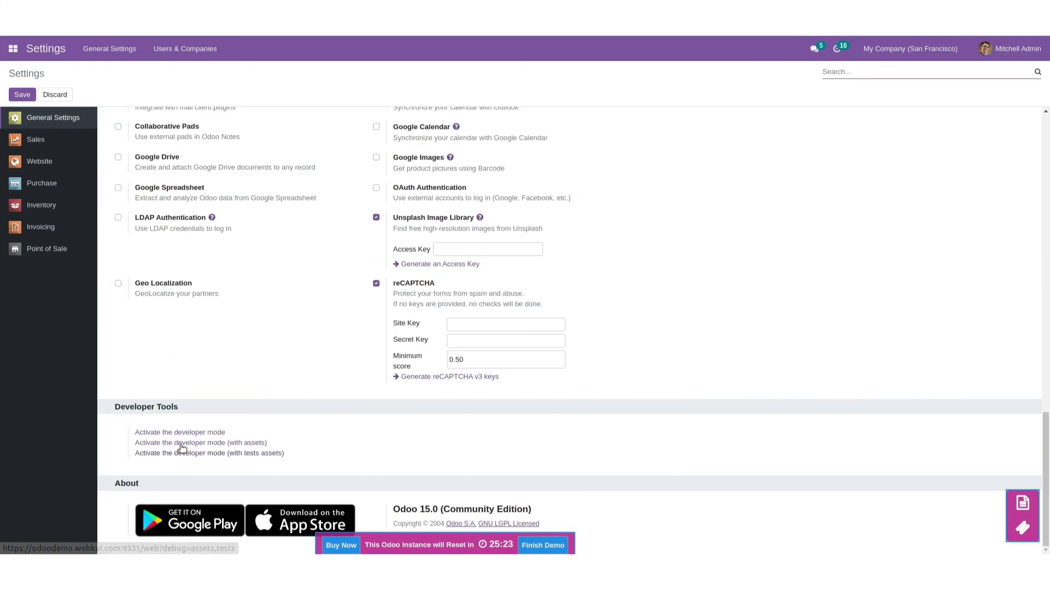
left_click(196, 429)
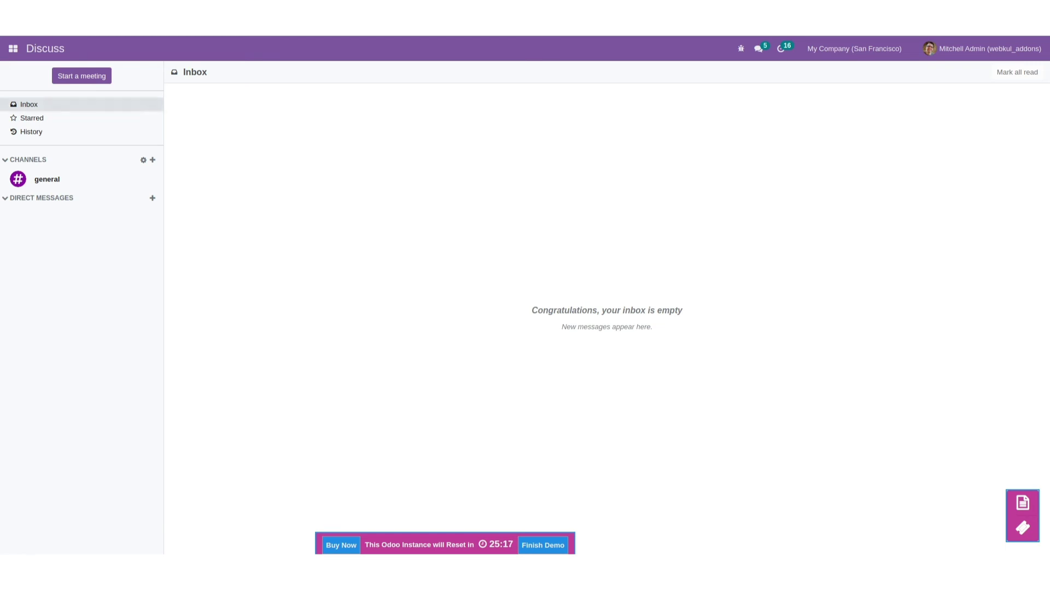
left_click(21, 58)
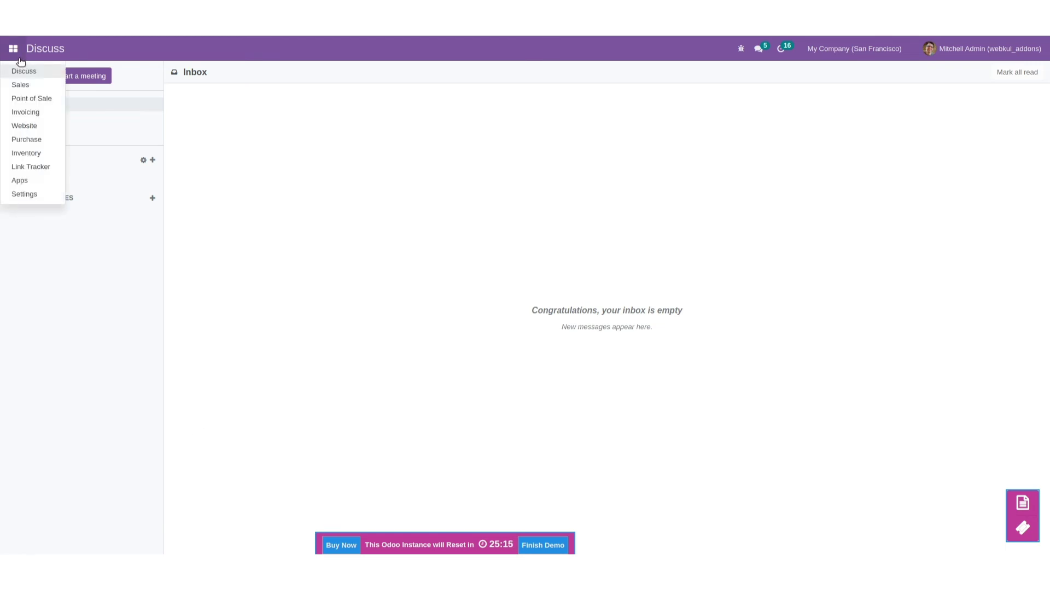
Step: Group payment transactions by website, expanding Clothing Site (2), Electronics Site (3) and Electronic Site (1)
left_click(40, 127)
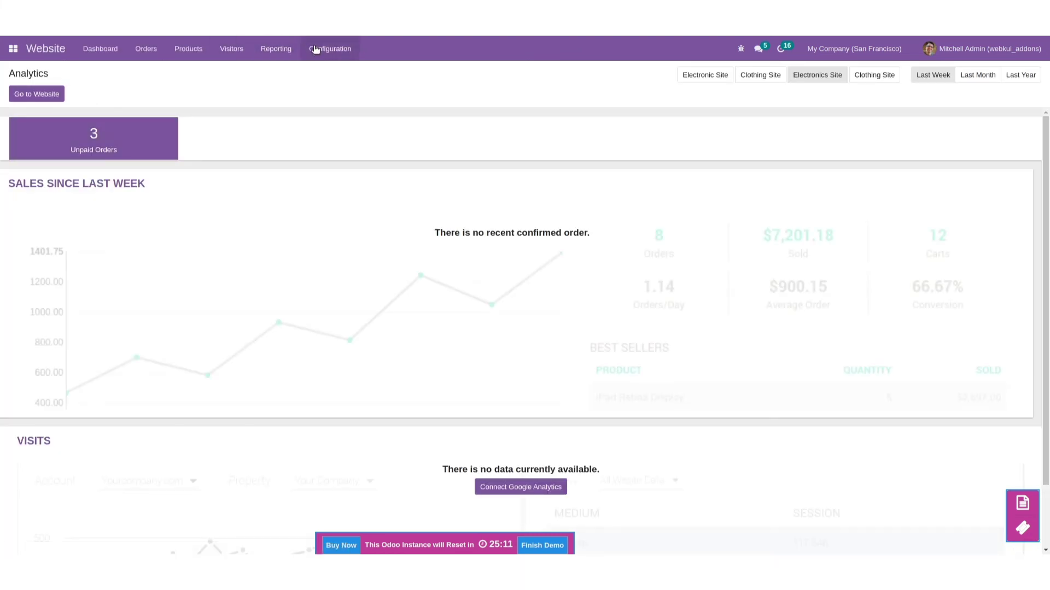
left_click(315, 49)
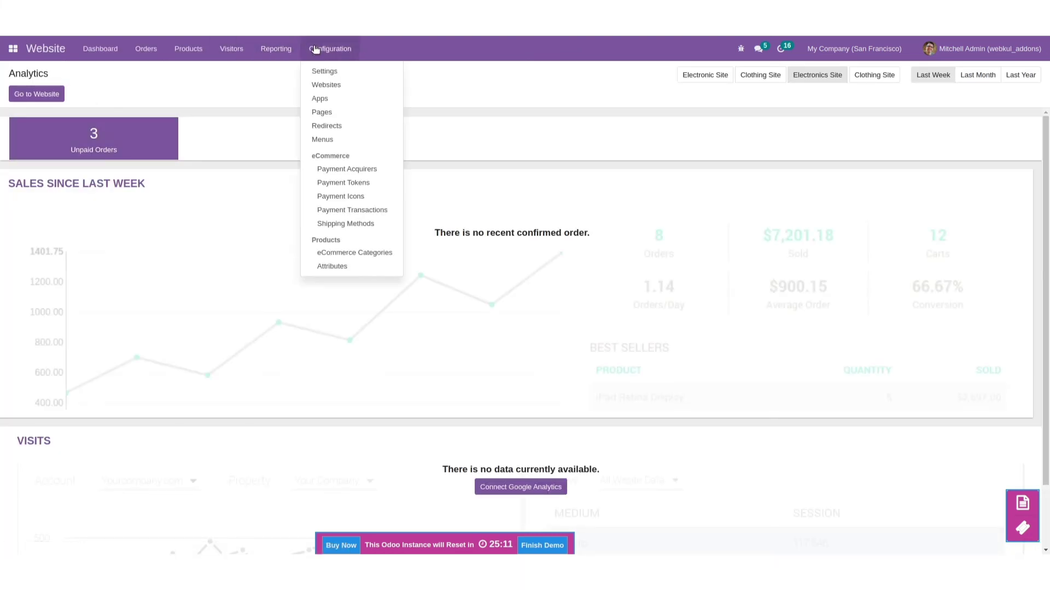
left_click(377, 213)
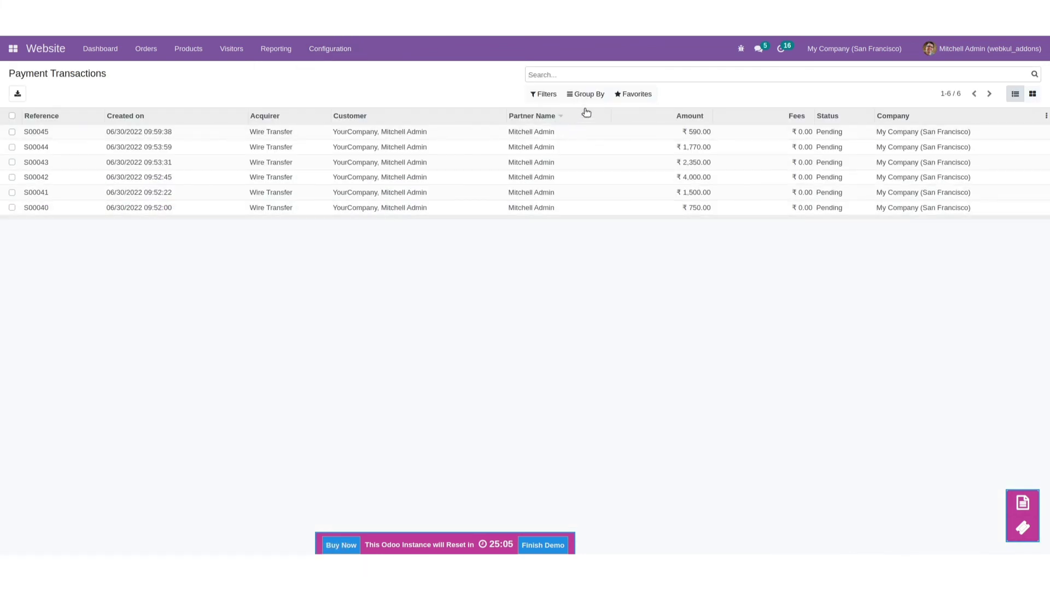
left_click(589, 94)
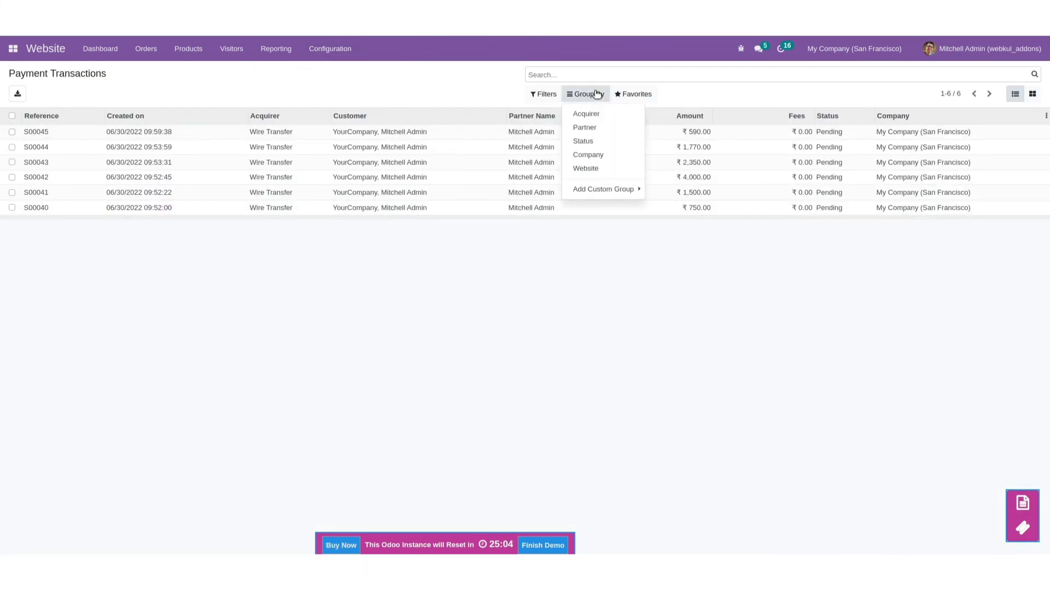
left_click(604, 174)
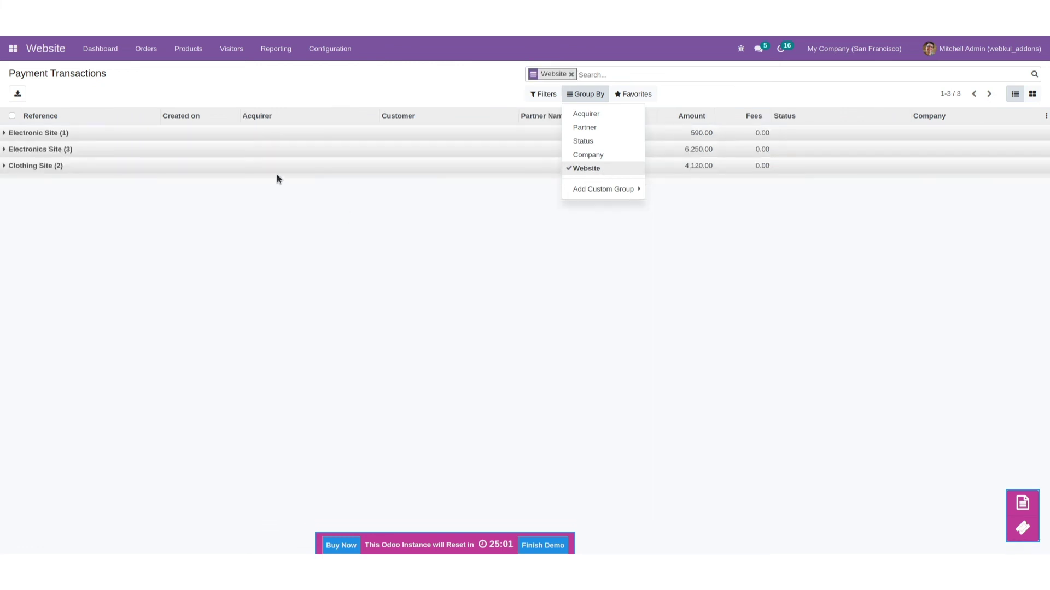
left_click(285, 170)
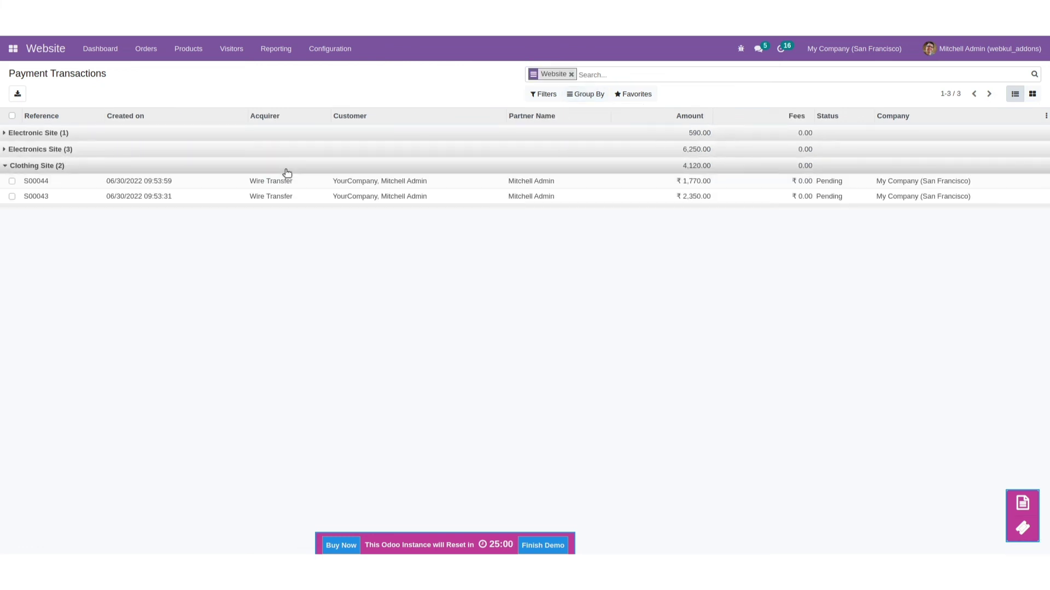
left_click(313, 149)
left_click(345, 135)
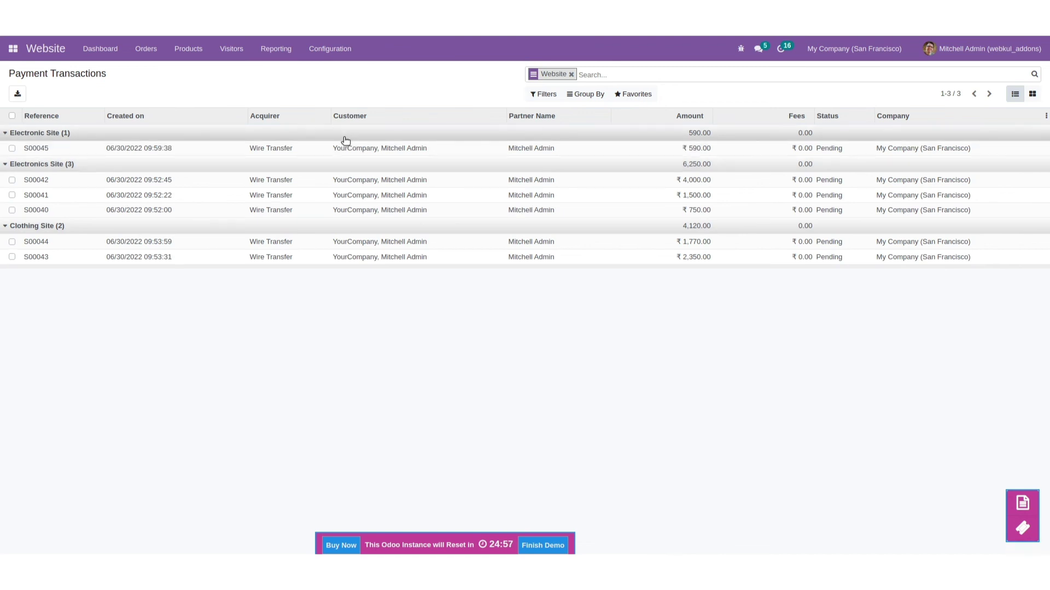